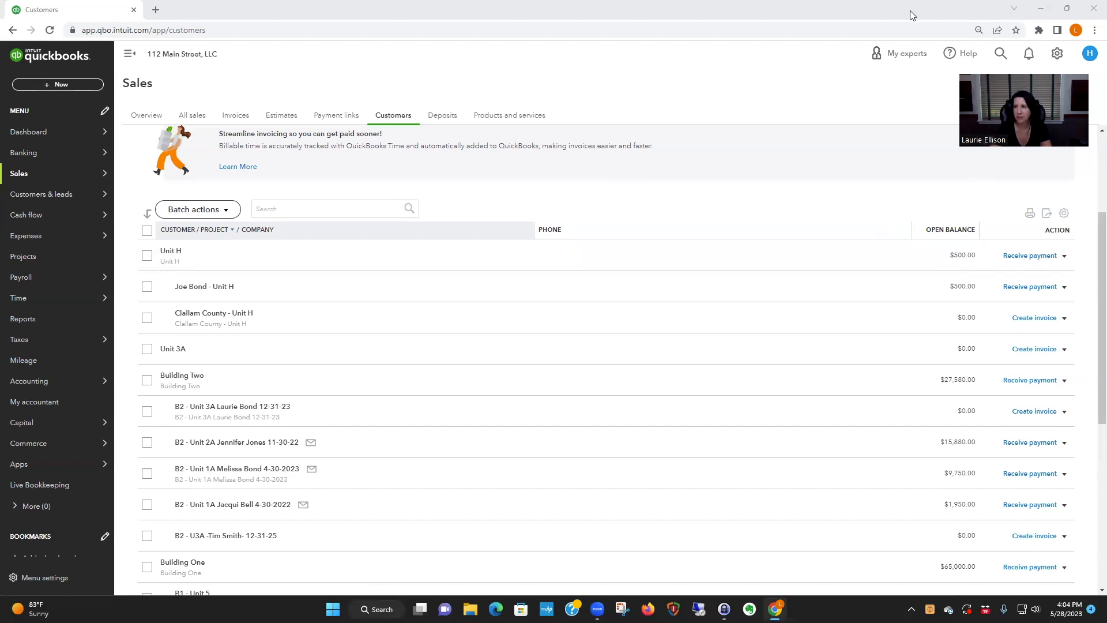
{"action": "left_click", "coordinate": [1057, 55]}
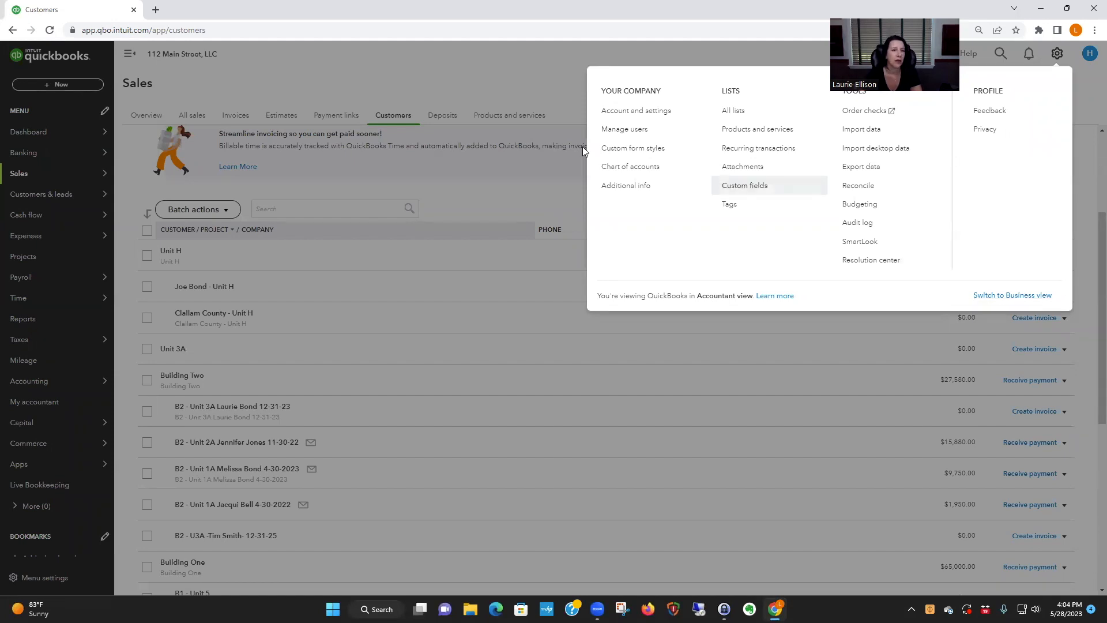
{"action": "left_click", "coordinate": [508, 90]}
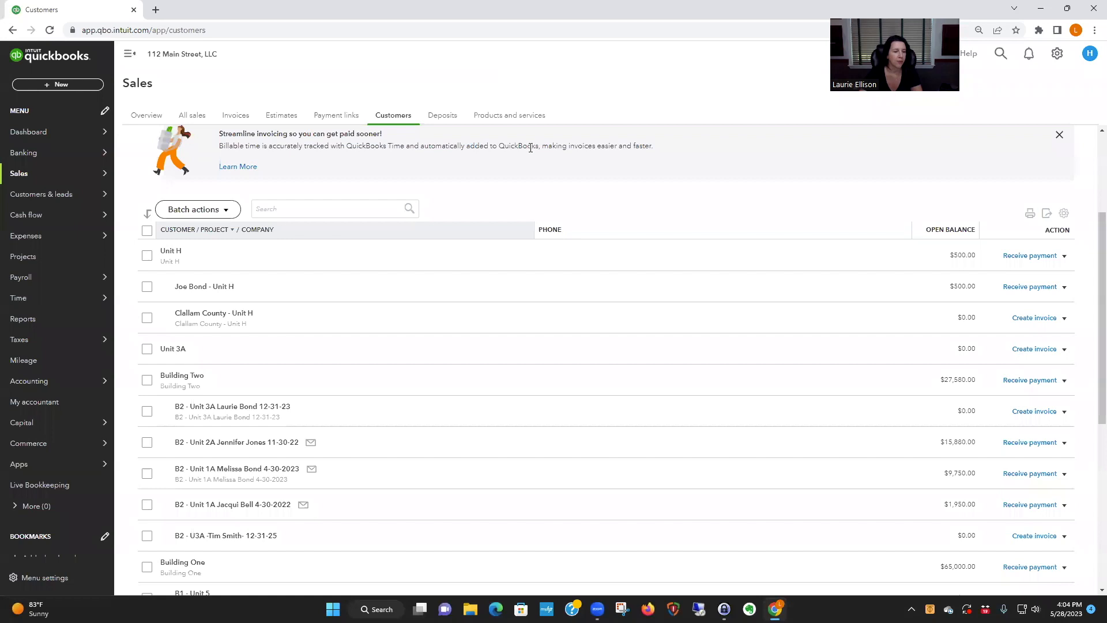
- Start a new expense account in the chart of accounts under Cost of goods sold, with tax form section Other Costs of Services - COS
{"action": "mouse_move", "coordinate": [32, 383]}
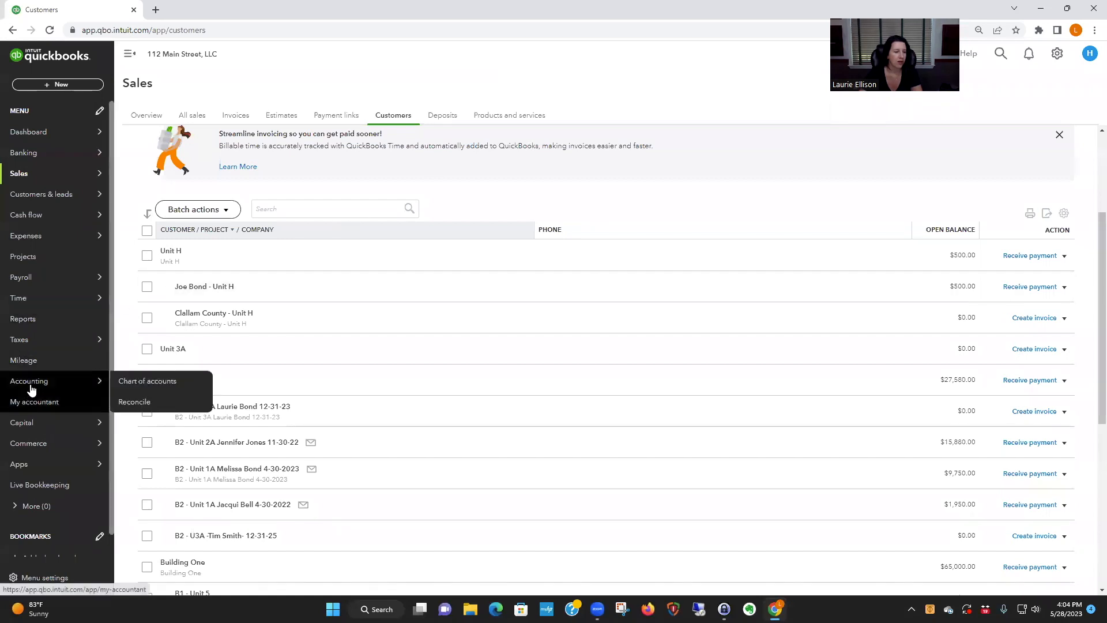
{"action": "left_click", "coordinate": [148, 381]}
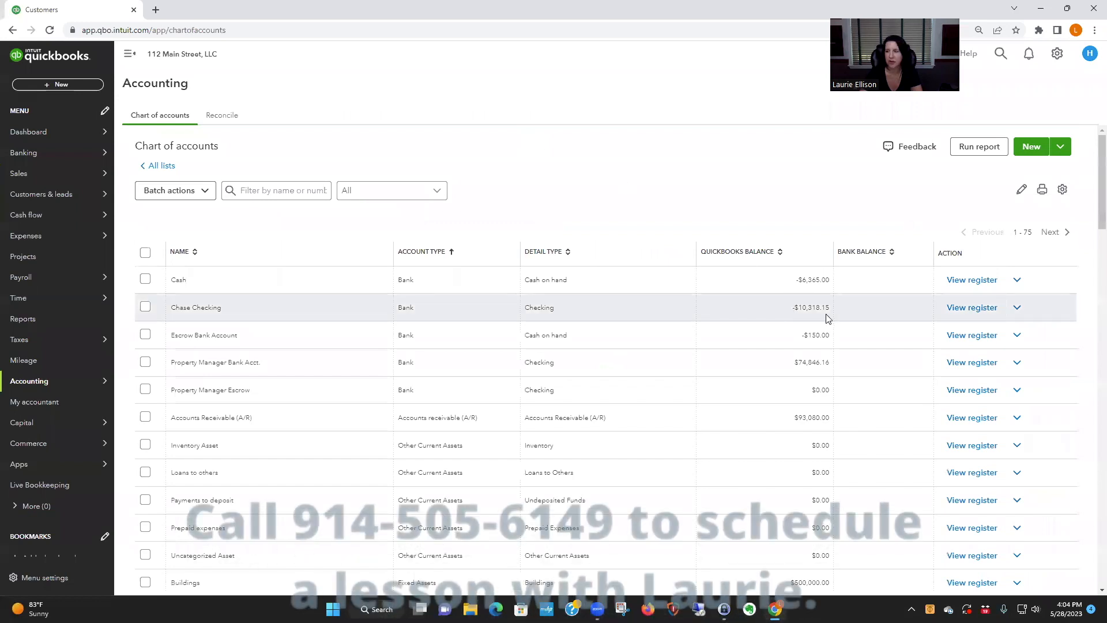
{"action": "left_click", "coordinate": [1031, 149]}
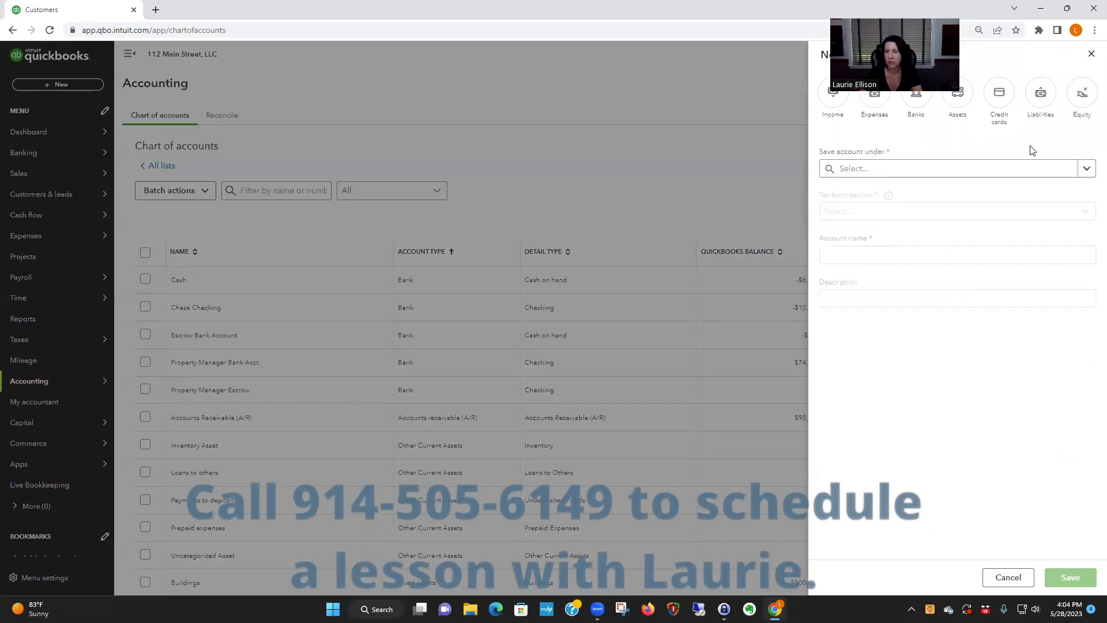
{"action": "left_click", "coordinate": [875, 95]}
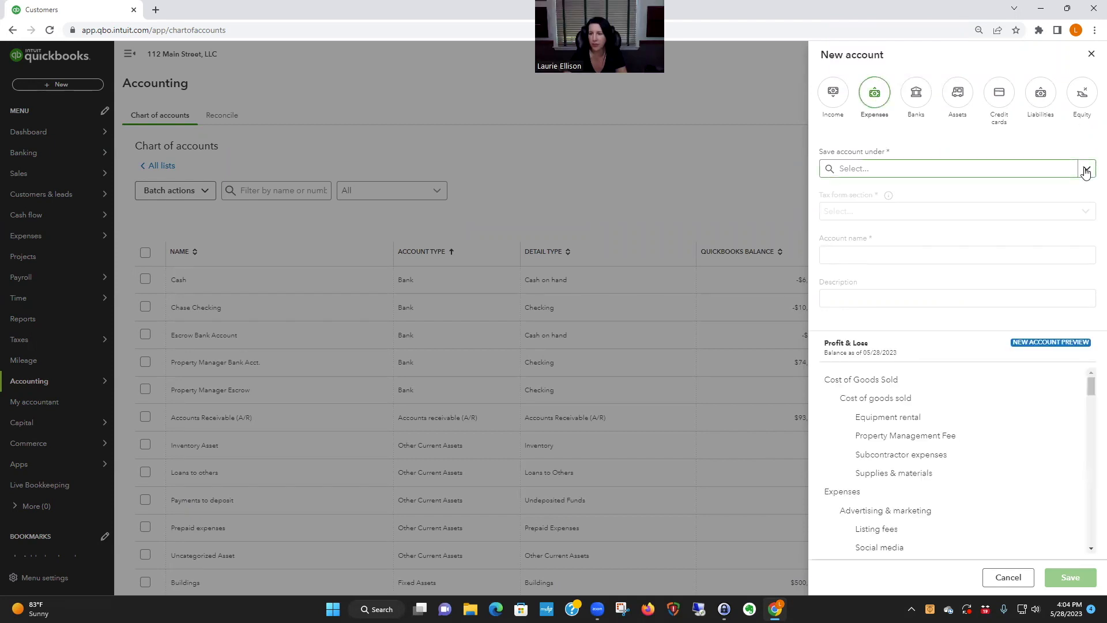
{"action": "left_click", "coordinate": [1085, 169]}
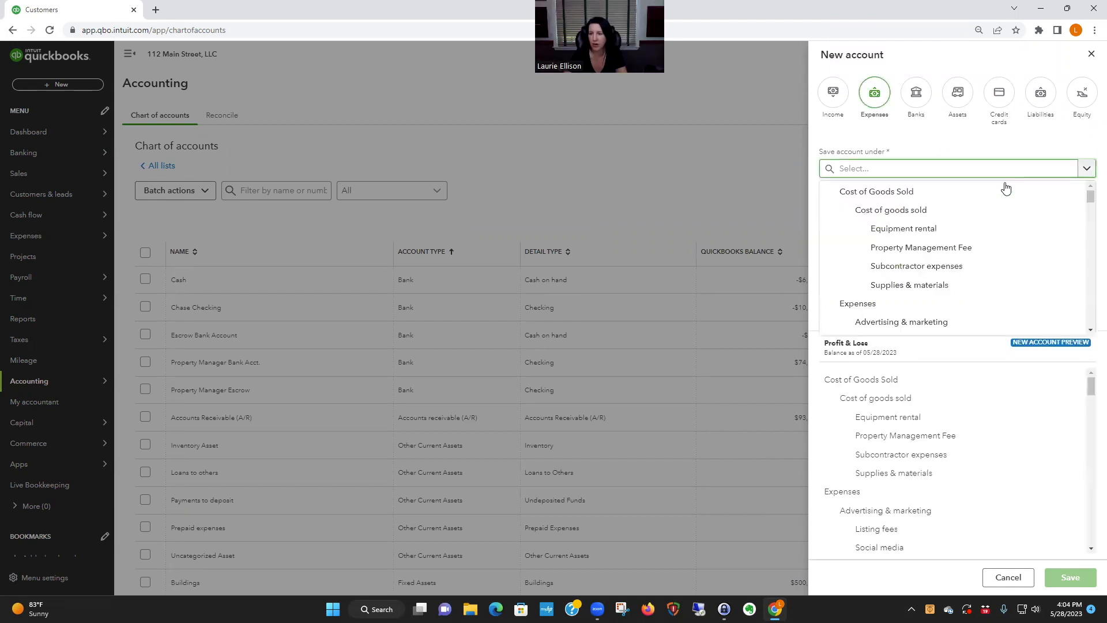
{"action": "left_click", "coordinate": [902, 216]}
{"action": "left_click", "coordinate": [968, 213]}
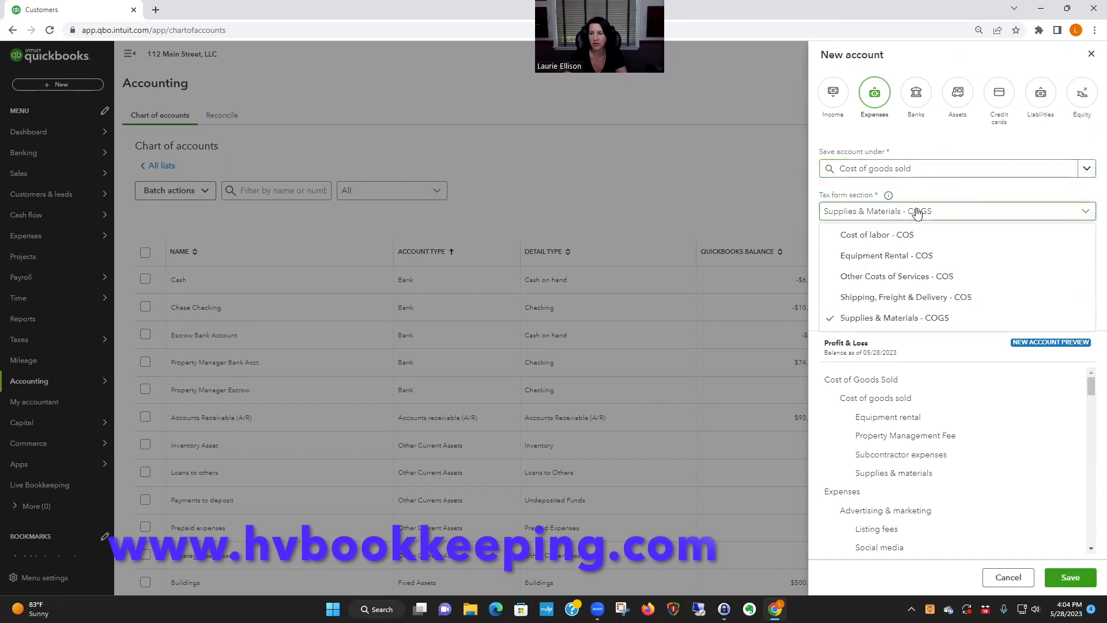
{"action": "left_click", "coordinate": [931, 277]}
- Name the new account Venmo Fees, leave its description blank, and save it
{"action": "left_click", "coordinate": [882, 252]}
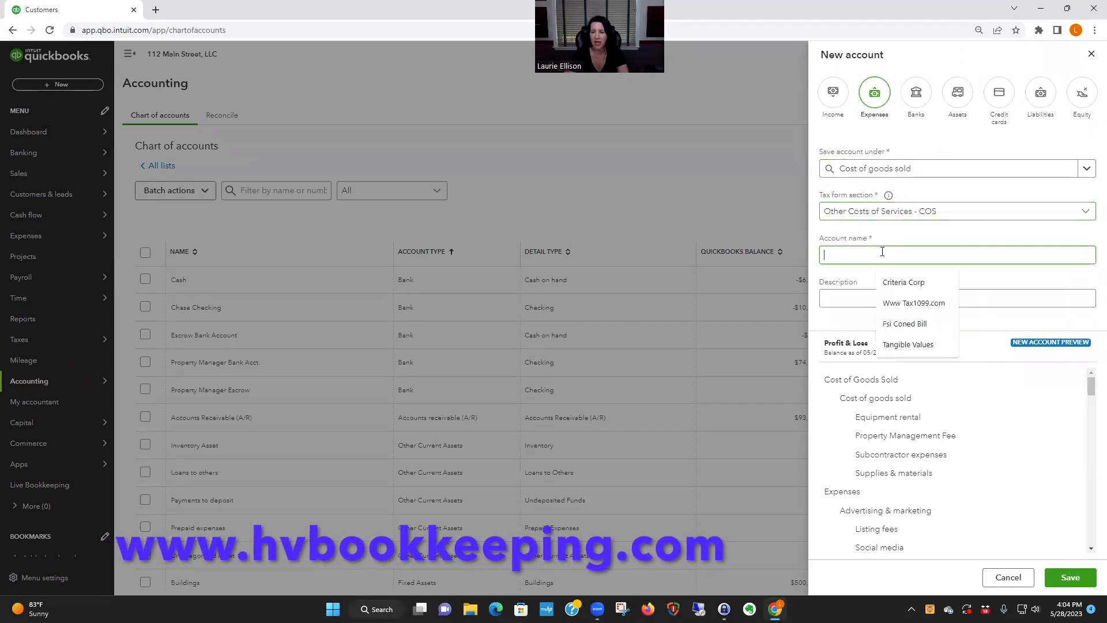
{"action": "type", "text": "Venmo"}
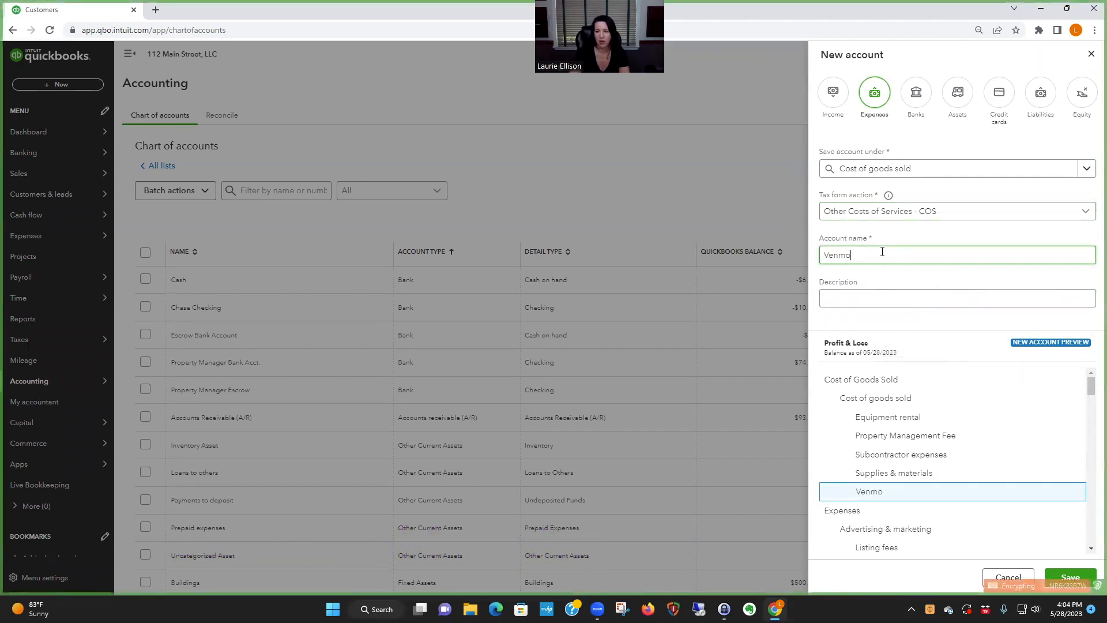
{"action": "type", "text": " Fees"}
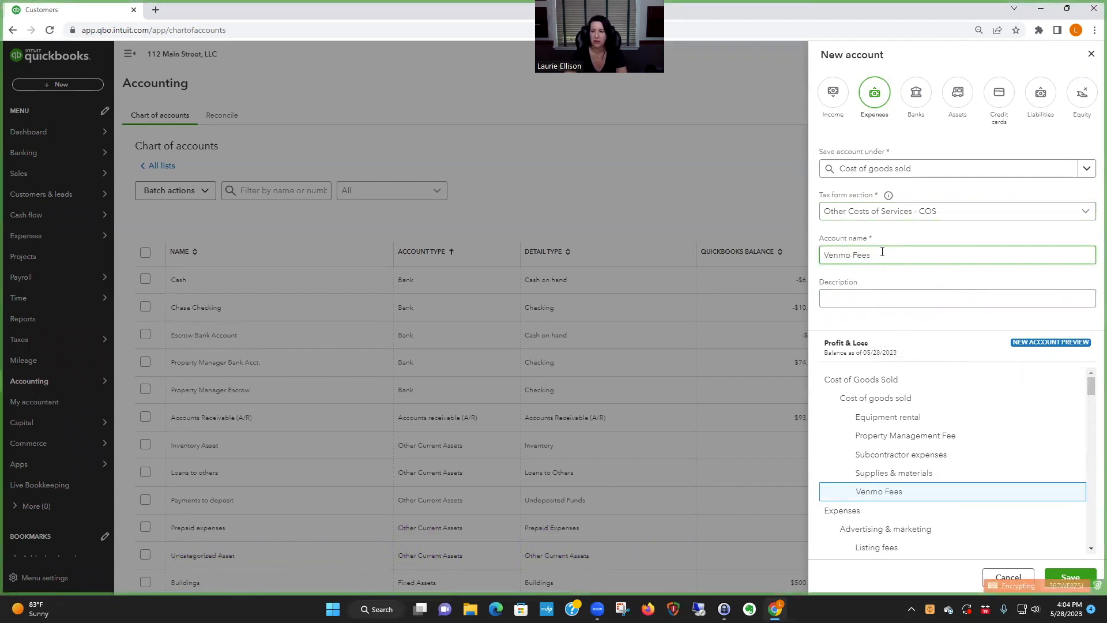
{"action": "left_click", "coordinate": [915, 299]}
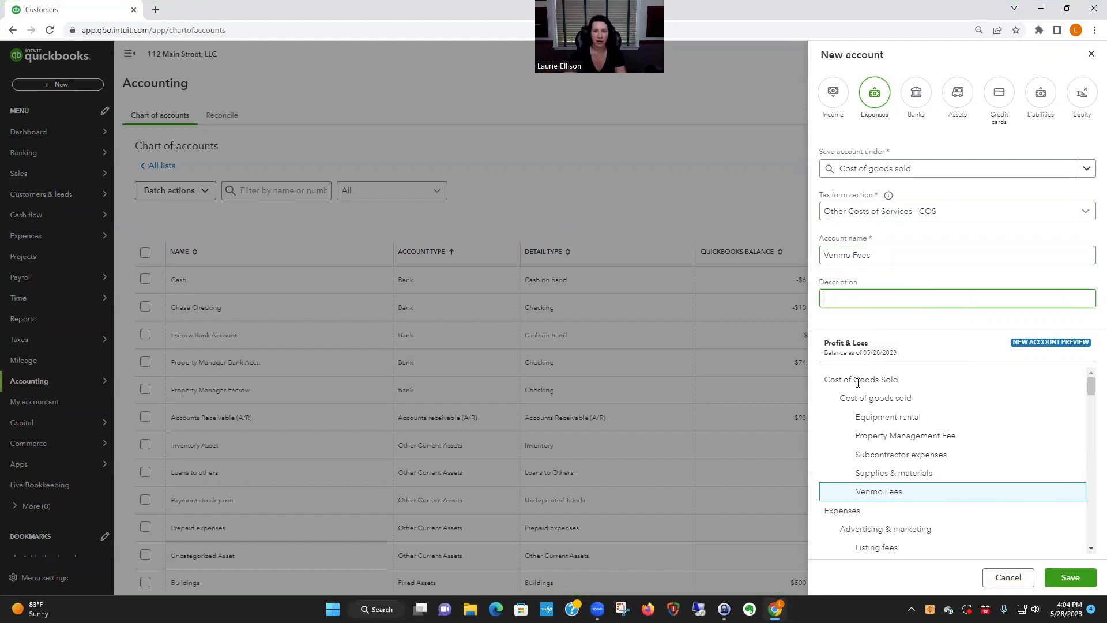
{"action": "left_click", "coordinate": [1076, 580]}
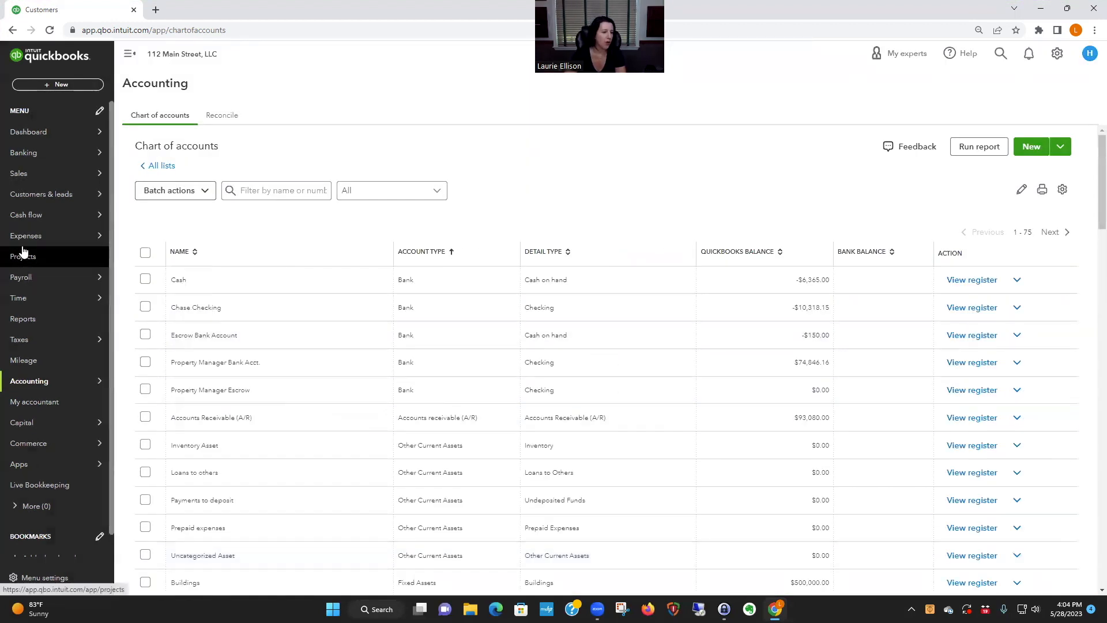
- Open the Building Two Unit 1A customer dated 4-30-2022 and start receiving payment for the overdue 04/01/2022 invoice
{"action": "mouse_move", "coordinate": [26, 188]}
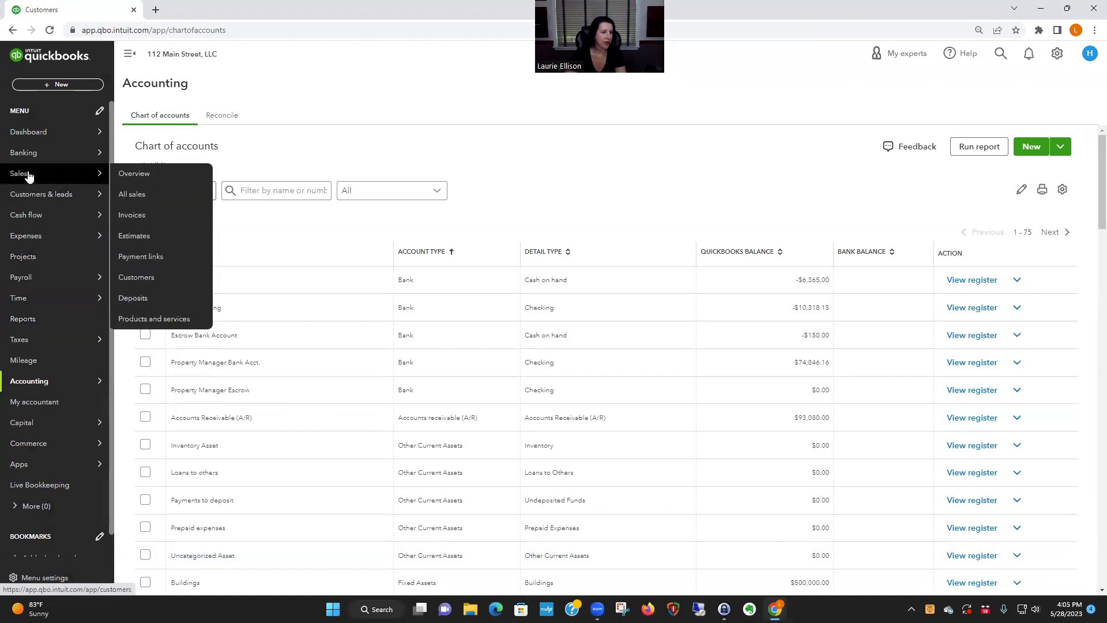
{"action": "mouse_move", "coordinate": [62, 194]}
{"action": "left_click", "coordinate": [147, 196]}
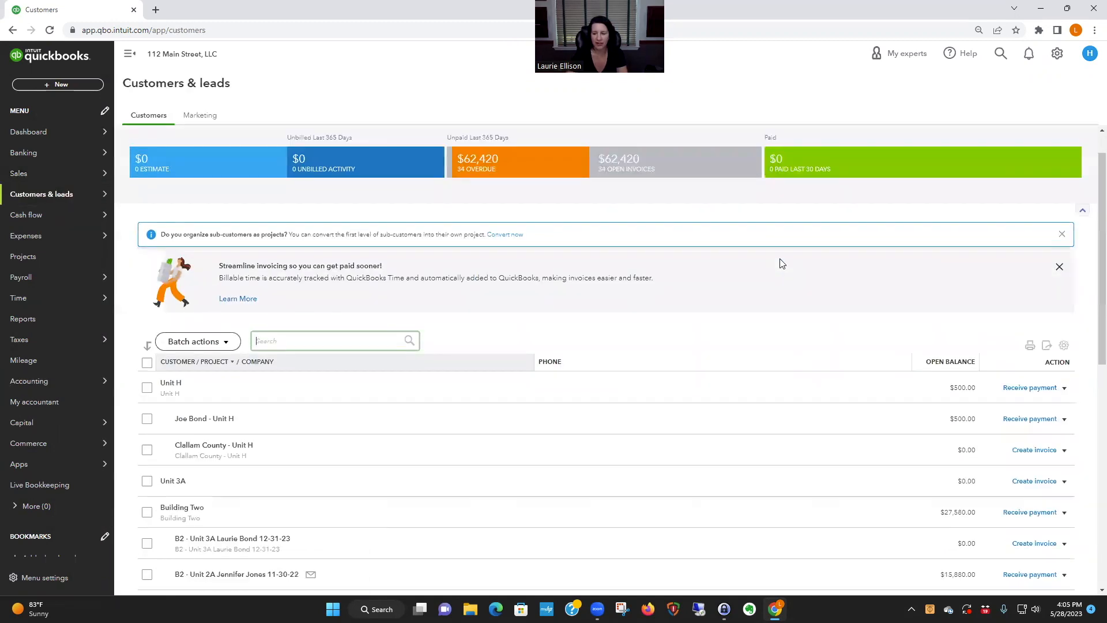
{"action": "scroll", "coordinate": [780, 261], "scroll_direction": "down", "scroll_amount": 1}
{"action": "scroll", "coordinate": [780, 263], "scroll_direction": "down", "scroll_amount": 3}
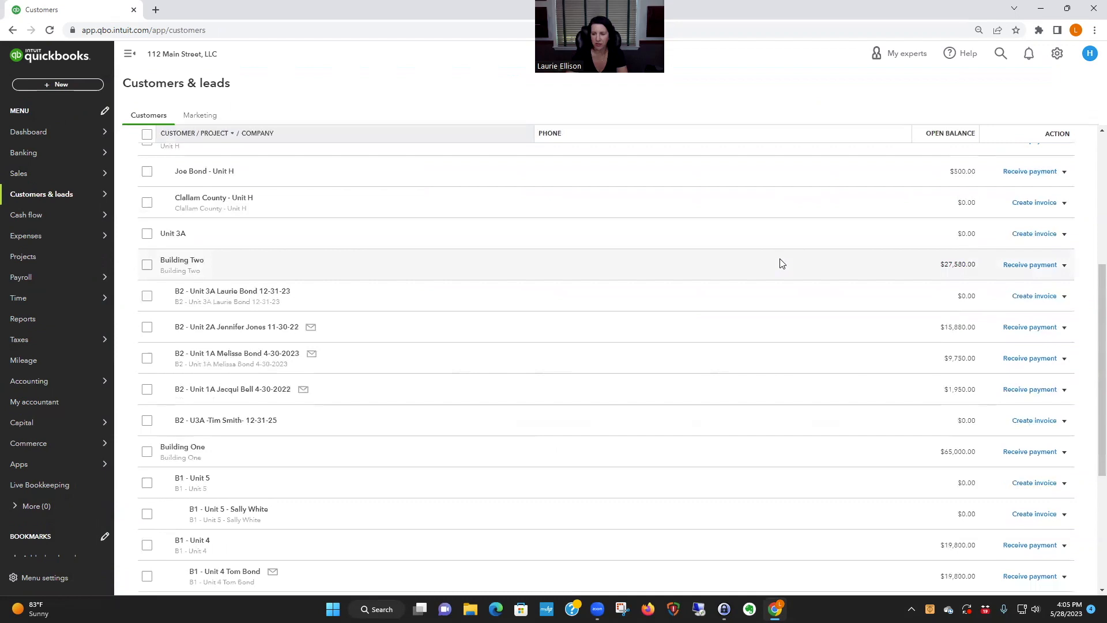
{"action": "left_click", "coordinate": [233, 390]}
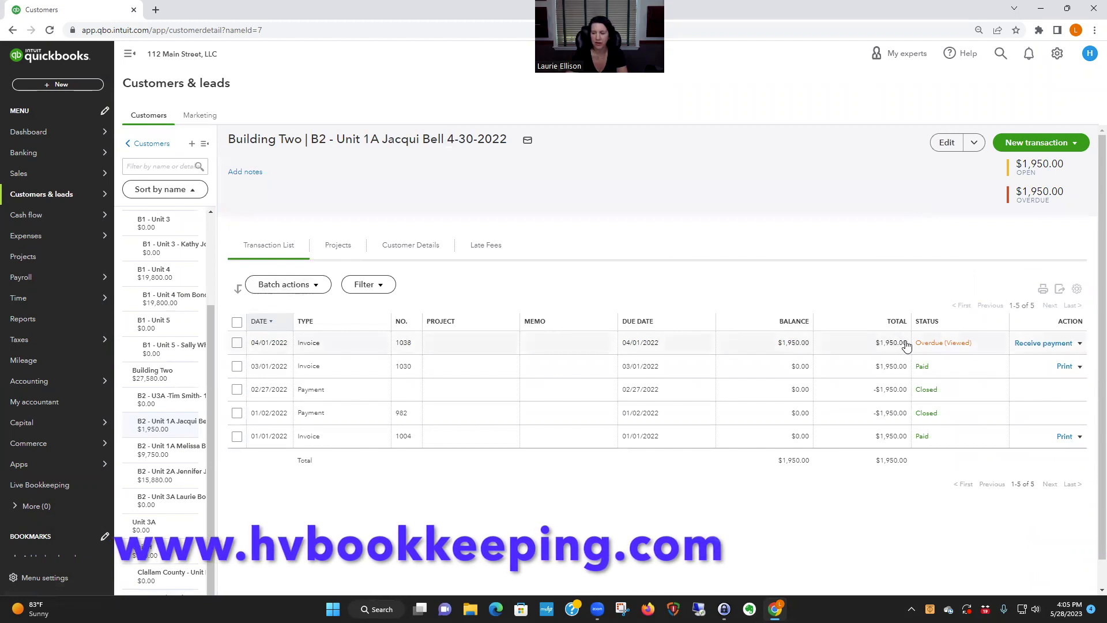
{"action": "left_click", "coordinate": [1041, 344]}
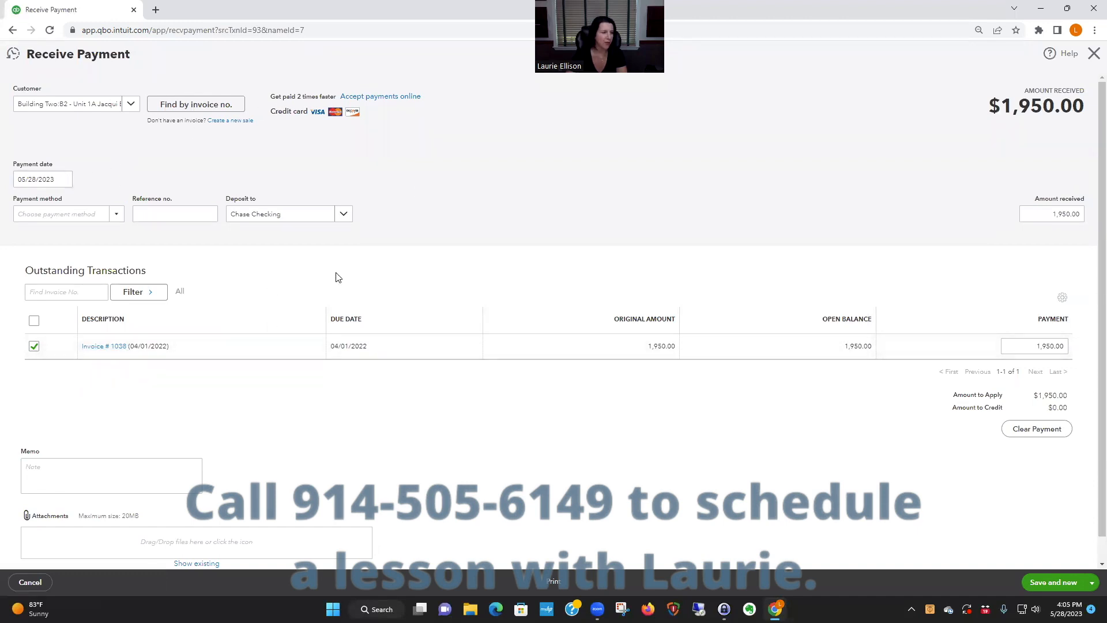
- Add Venmo as a new payment method and use it for this payment
{"action": "left_click", "coordinate": [95, 214]}
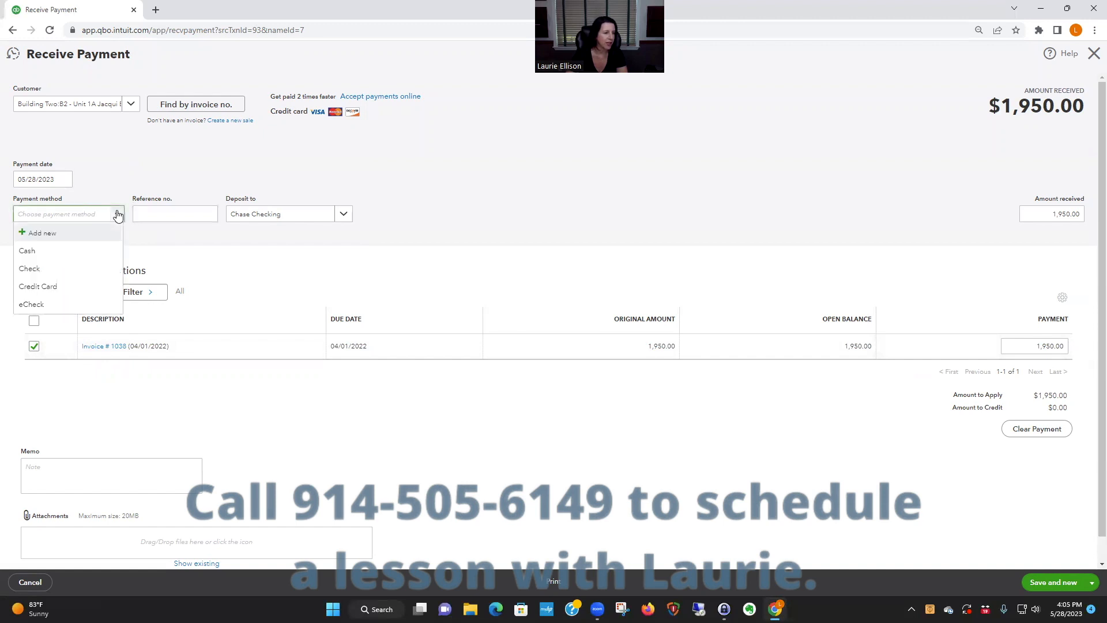
{"action": "left_click", "coordinate": [36, 238]}
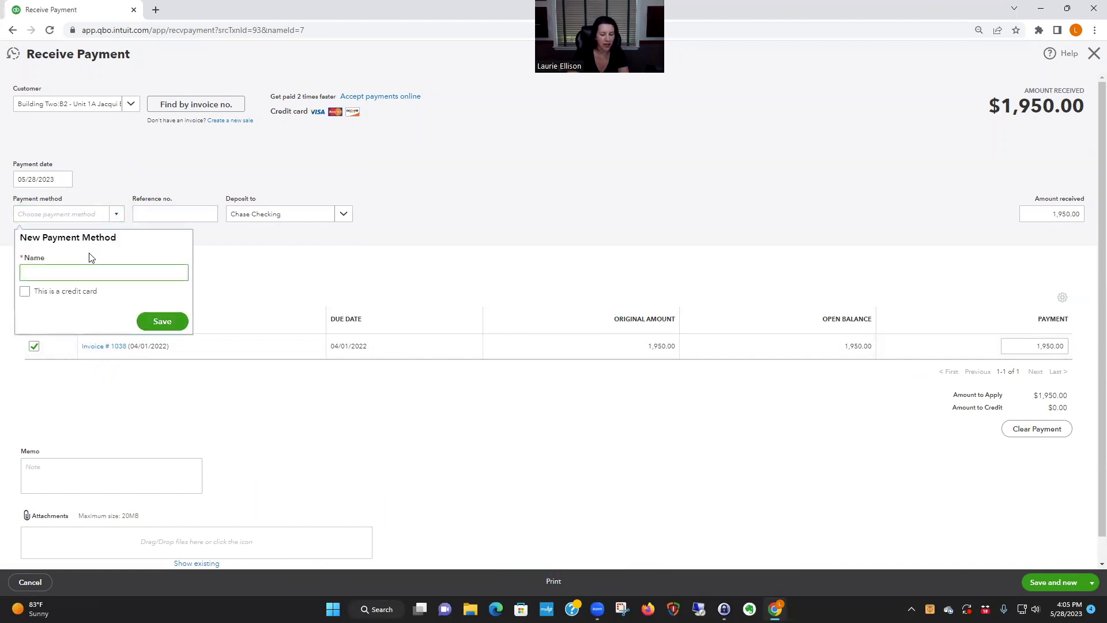
{"action": "type", "text": "Venmo"}
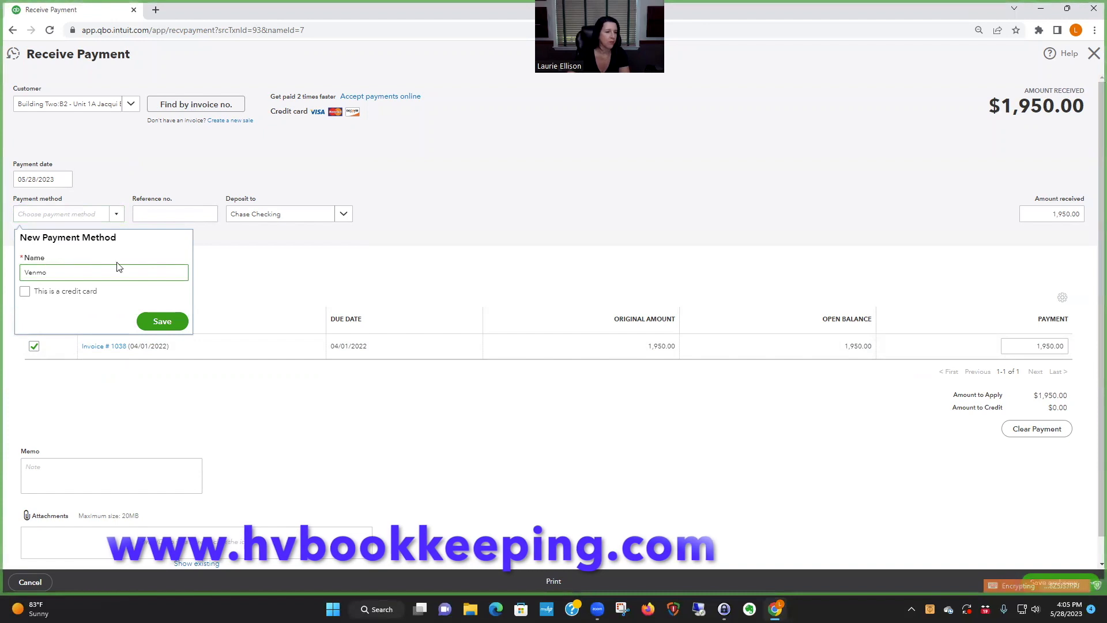
{"action": "left_click", "coordinate": [162, 321]}
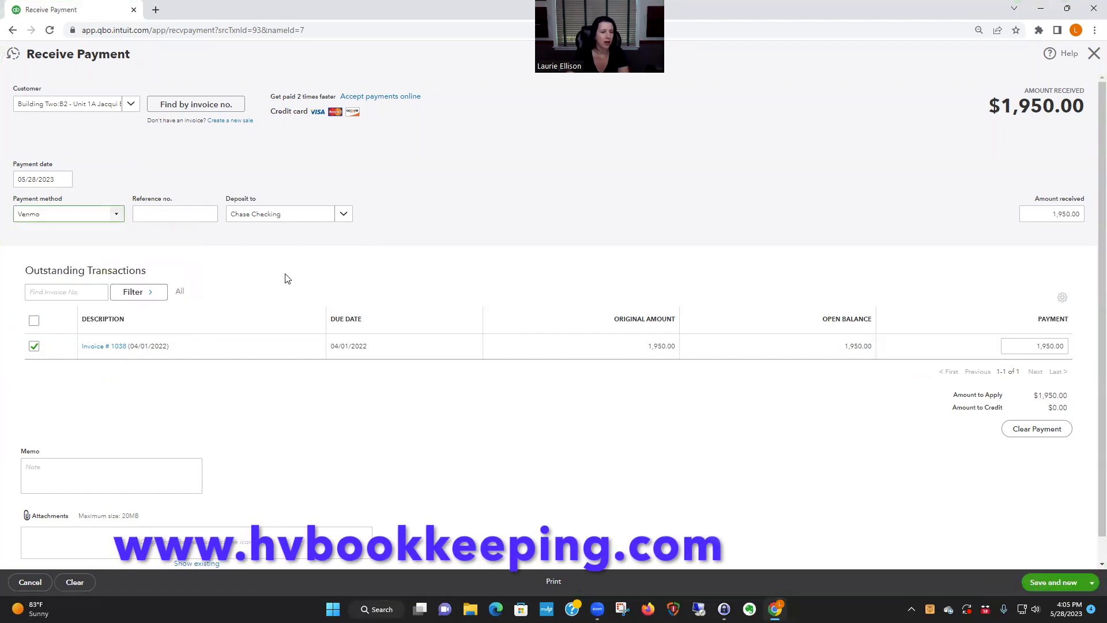
- Set the payment's deposit account to Payments to deposit, then save and close the payment
{"action": "left_click", "coordinate": [343, 215]}
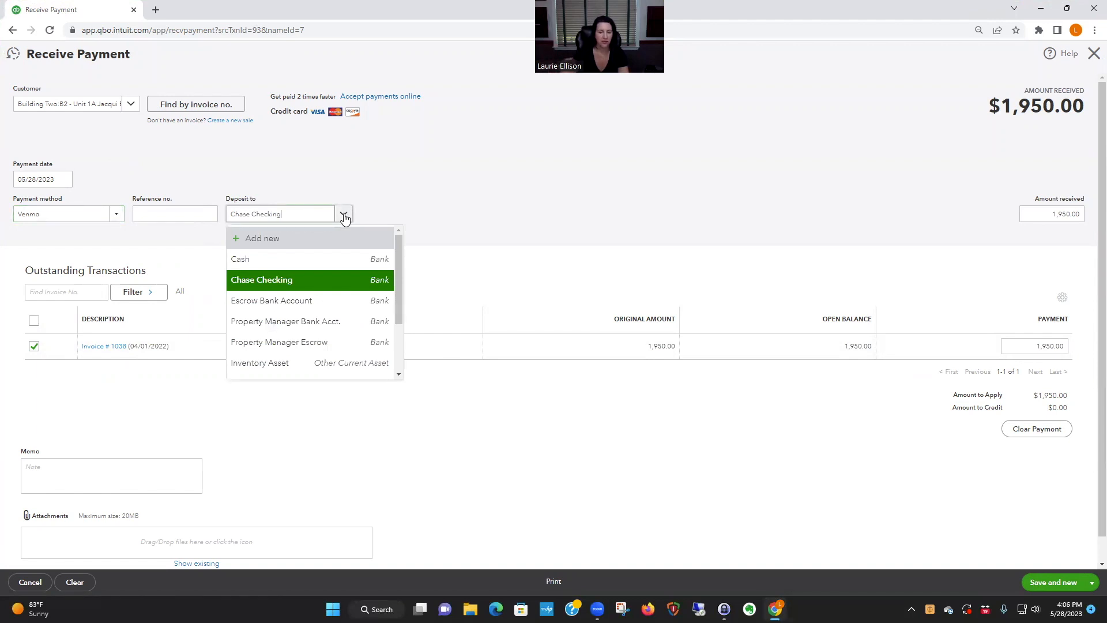
{"action": "scroll", "coordinate": [346, 279], "scroll_direction": "down", "scroll_amount": 2}
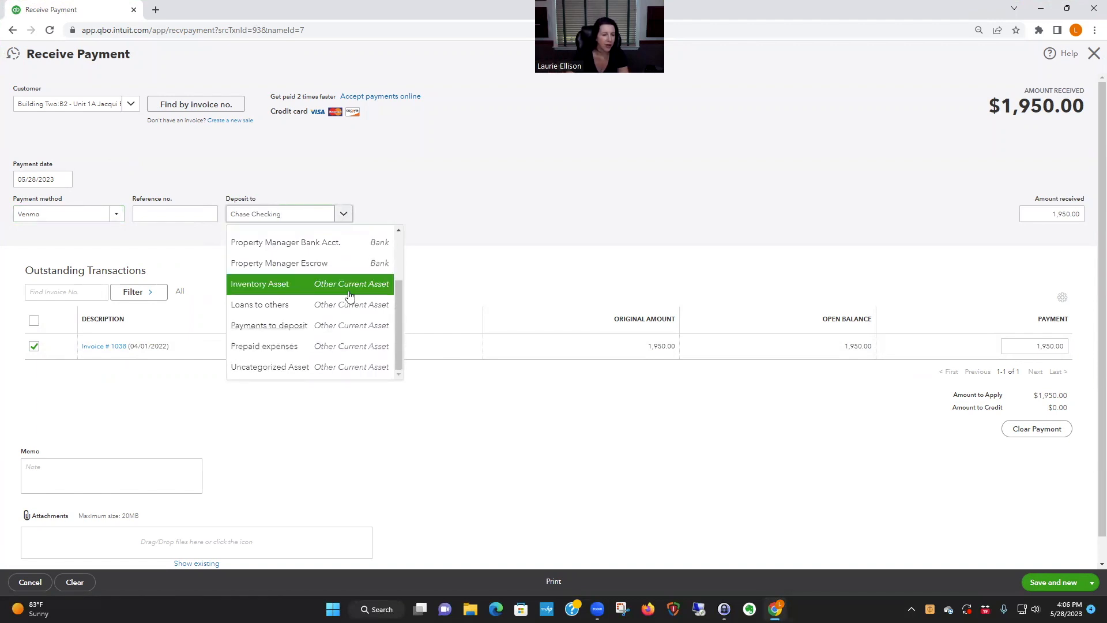
{"action": "left_click", "coordinate": [302, 330]}
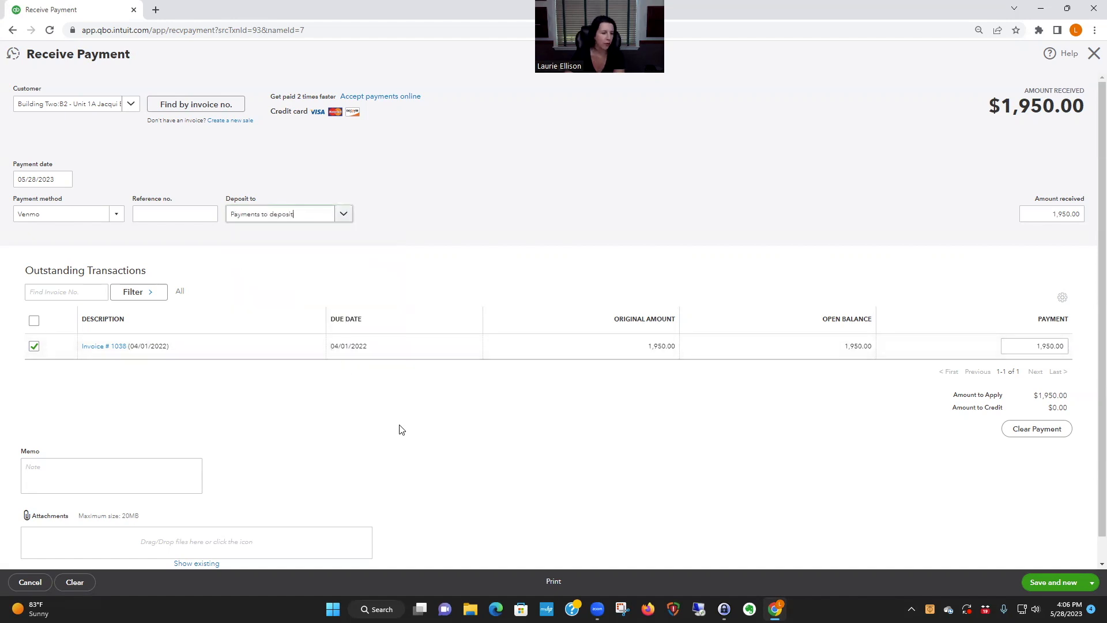
{"action": "scroll", "coordinate": [402, 429], "scroll_direction": "down", "scroll_amount": 1}
{"action": "left_click", "coordinate": [49, 443]}
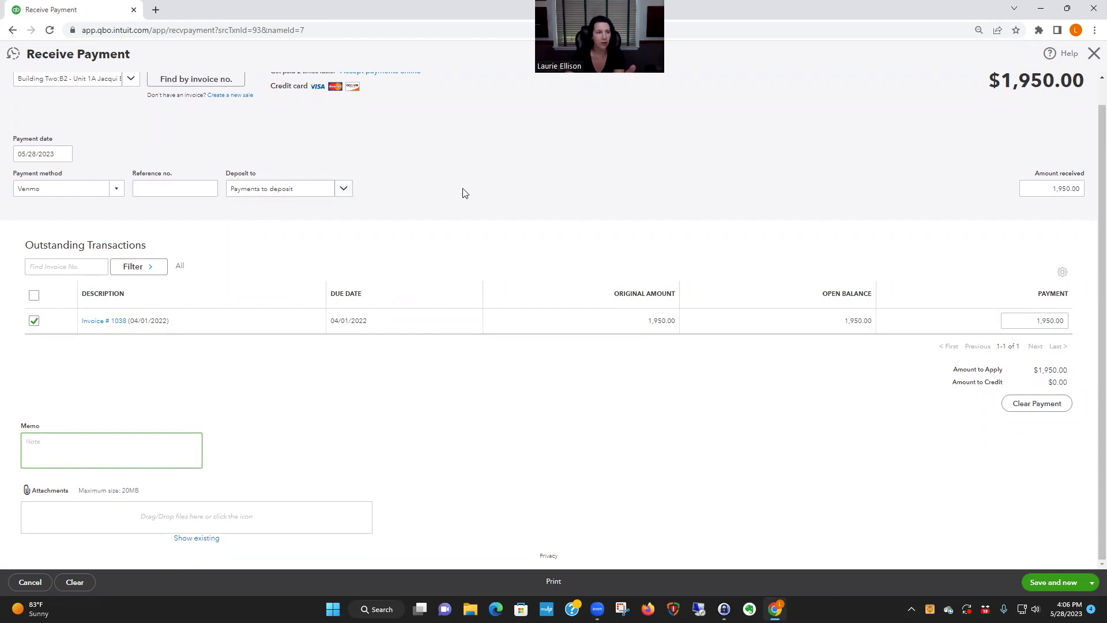
{"action": "scroll", "coordinate": [477, 194], "scroll_direction": "up", "scroll_amount": 1}
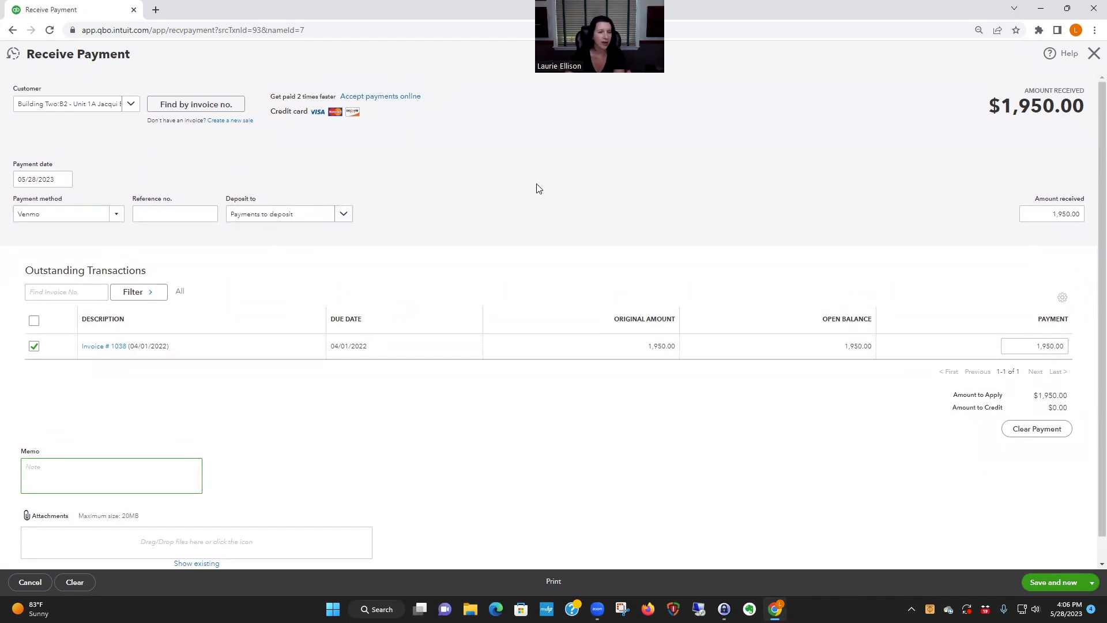
{"action": "left_click", "coordinate": [1092, 583]}
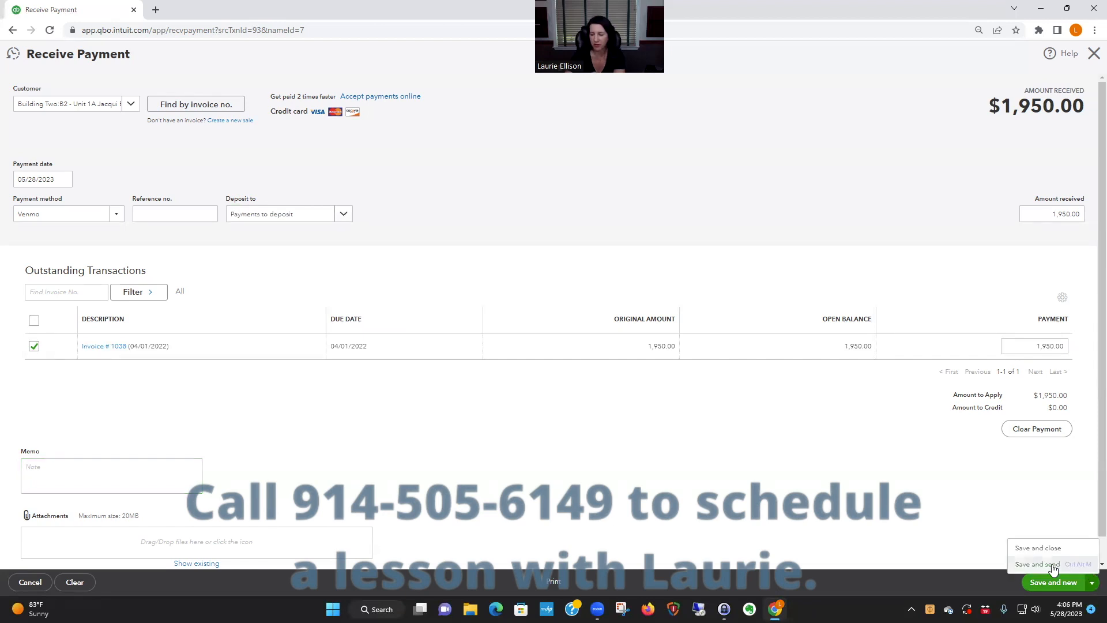
{"action": "left_click", "coordinate": [1048, 549]}
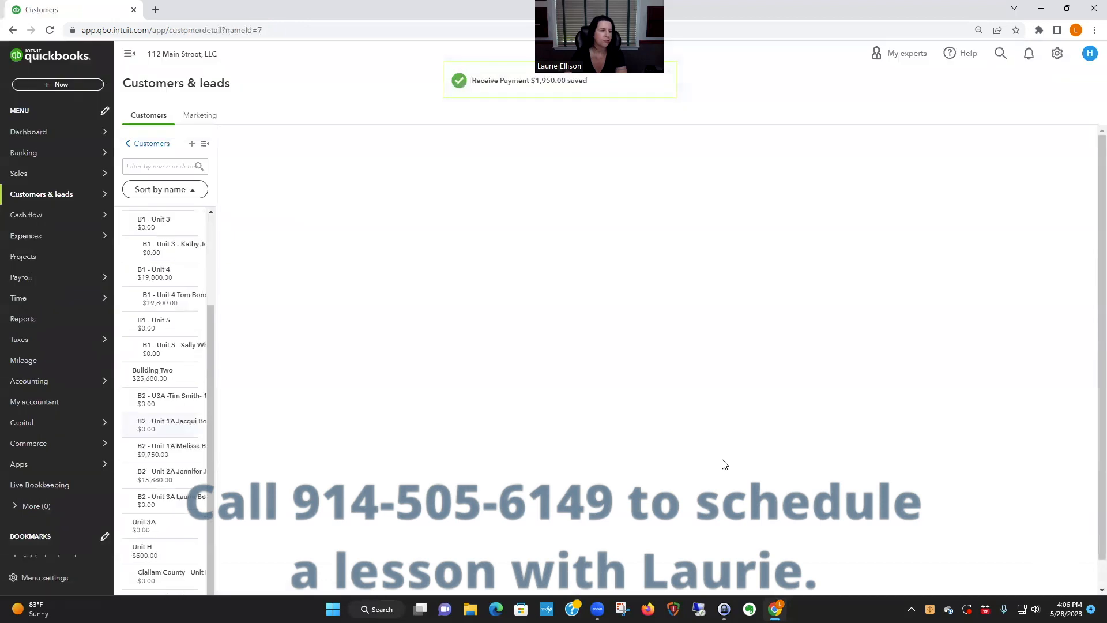
- Create a bank deposit and include the 1,950.00 Venmo payment from the Unit 1A customer
{"action": "left_click", "coordinate": [58, 85]}
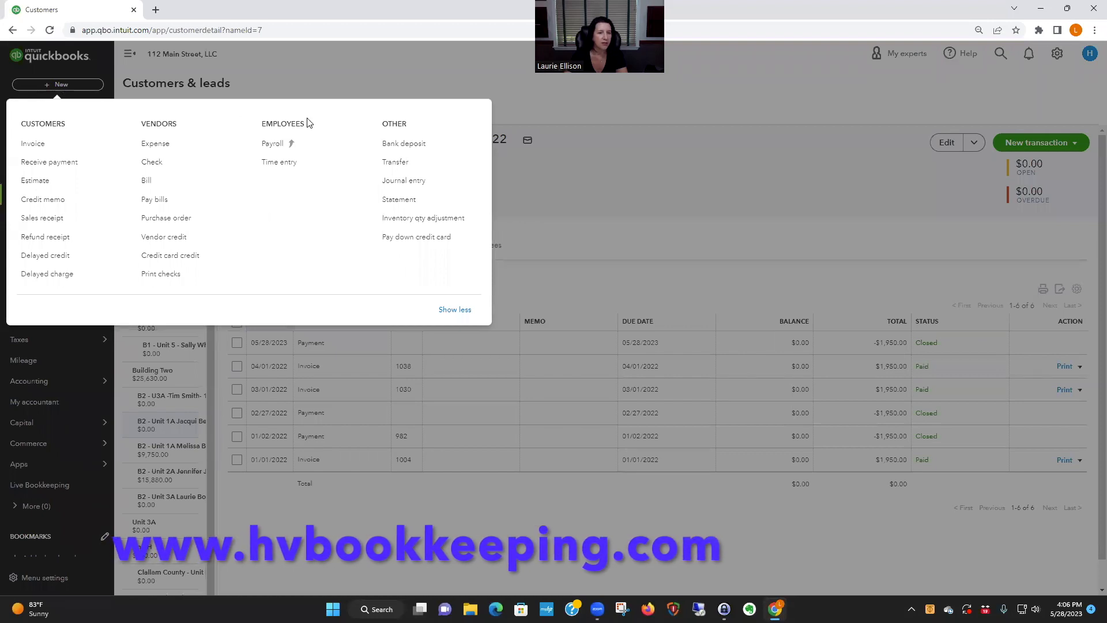
{"action": "left_click", "coordinate": [404, 144]}
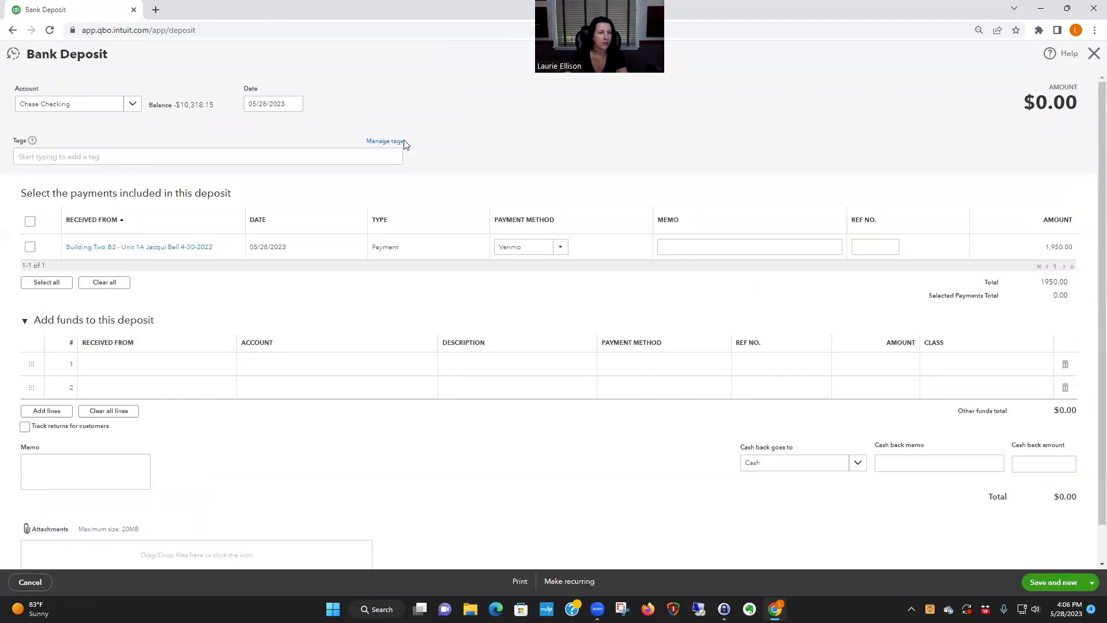
{"action": "left_click", "coordinate": [30, 247]}
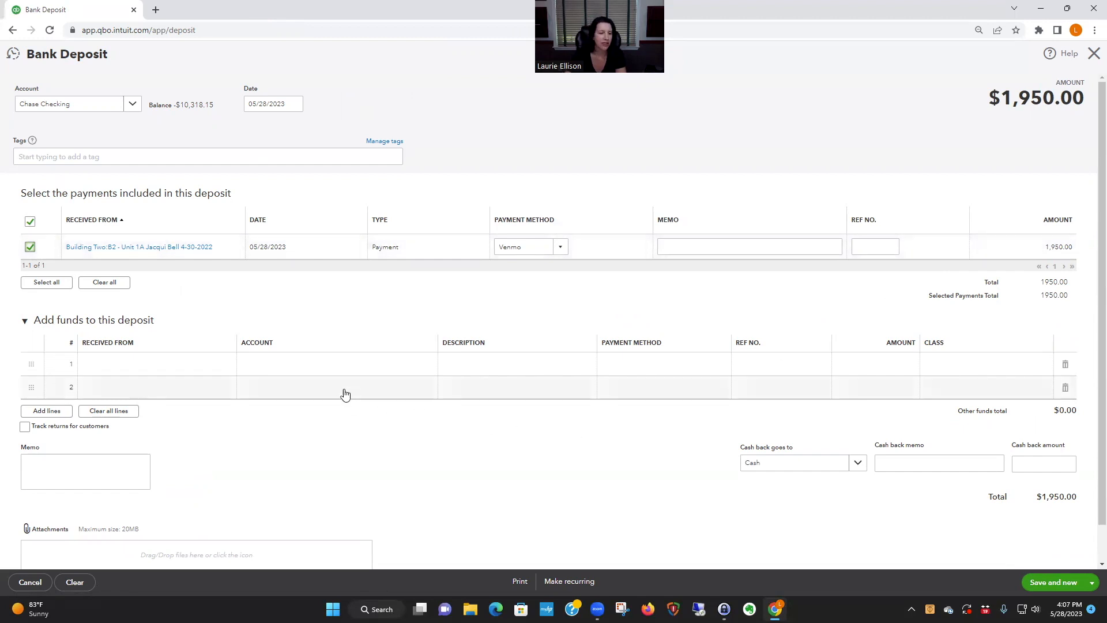
- Assign the Venmo Fees account to the first line of funds added to the deposit
{"action": "left_click", "coordinate": [290, 365]}
{"action": "left_click", "coordinate": [290, 365]}
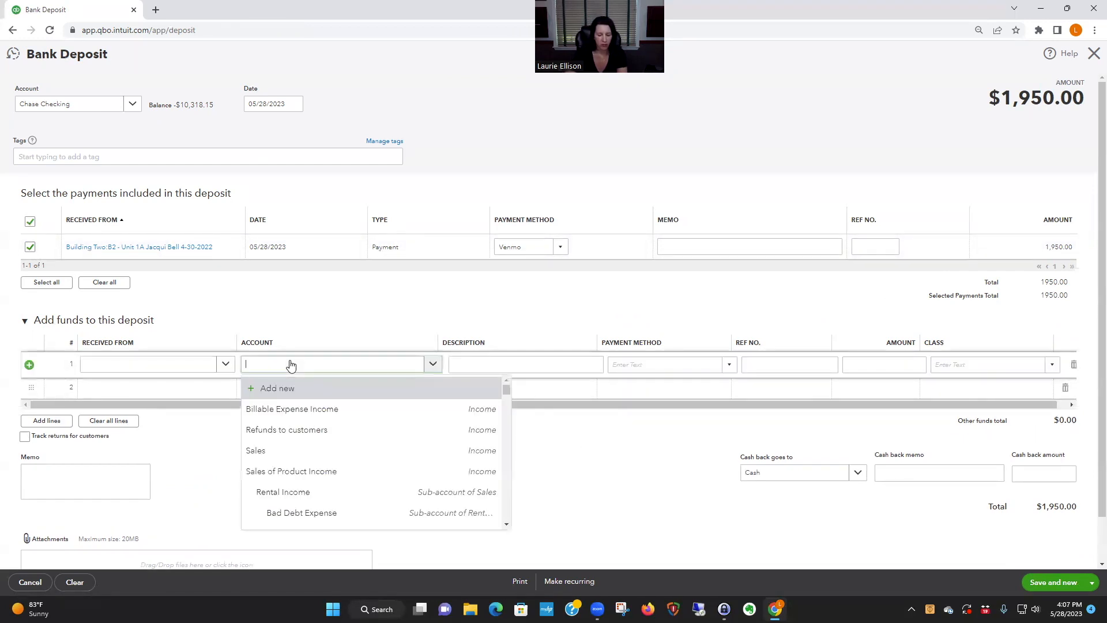
{"action": "type", "text": "venm"}
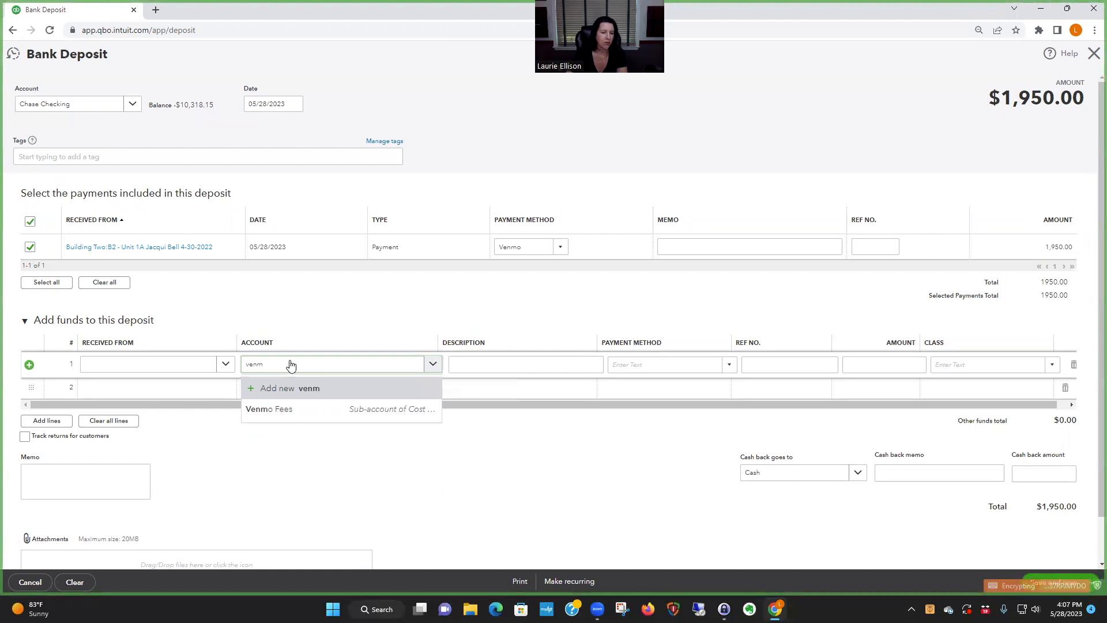
{"action": "left_click", "coordinate": [316, 409]}
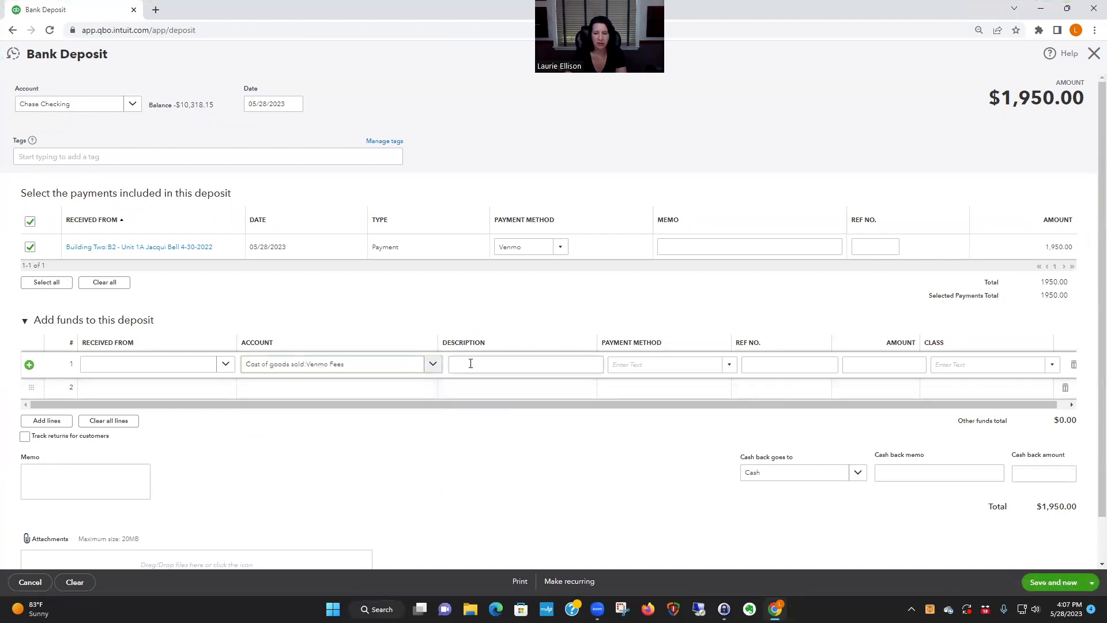
- Set the Venmo Fees line amount to -5, then save and close the bank deposit
{"action": "left_click", "coordinate": [877, 367]}
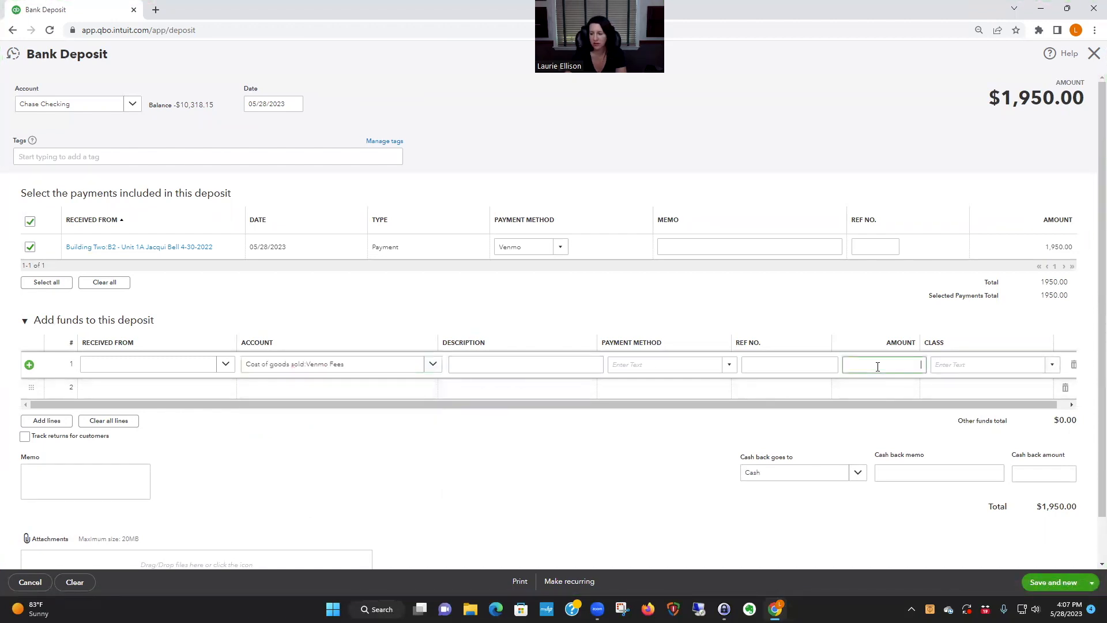
{"action": "type", "text": "-5"}
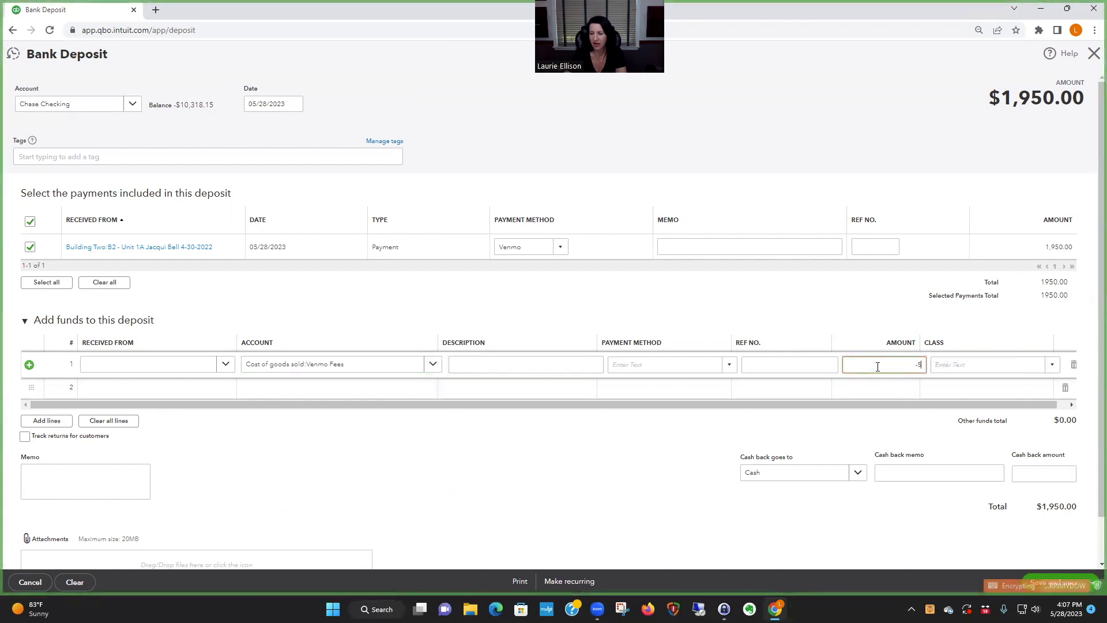
{"action": "left_click", "coordinate": [538, 385]}
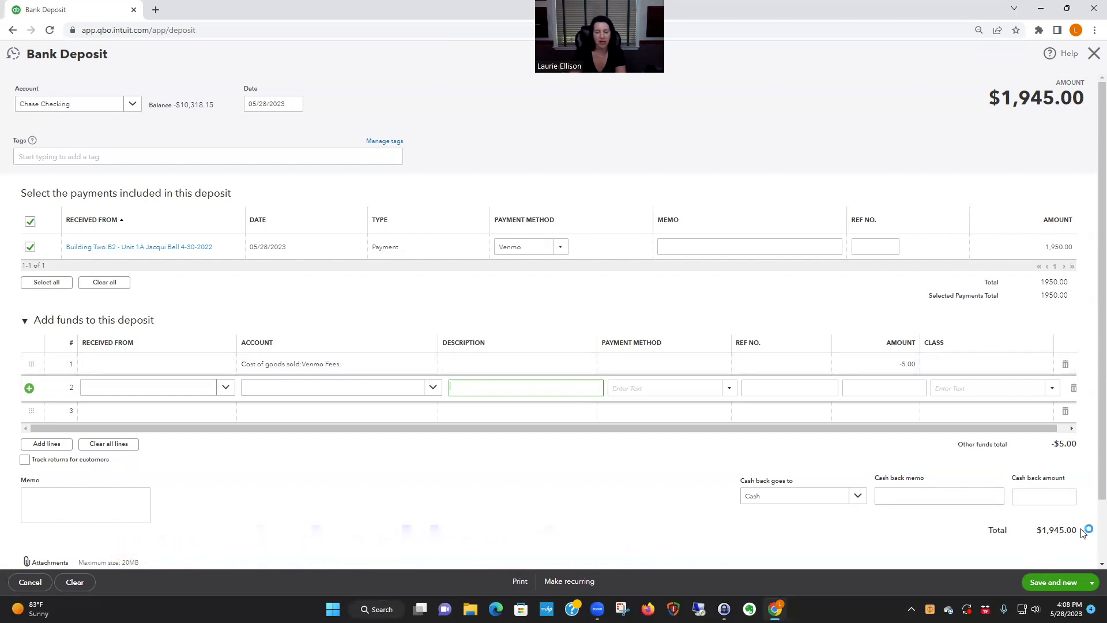
{"action": "left_click", "coordinate": [1092, 582]}
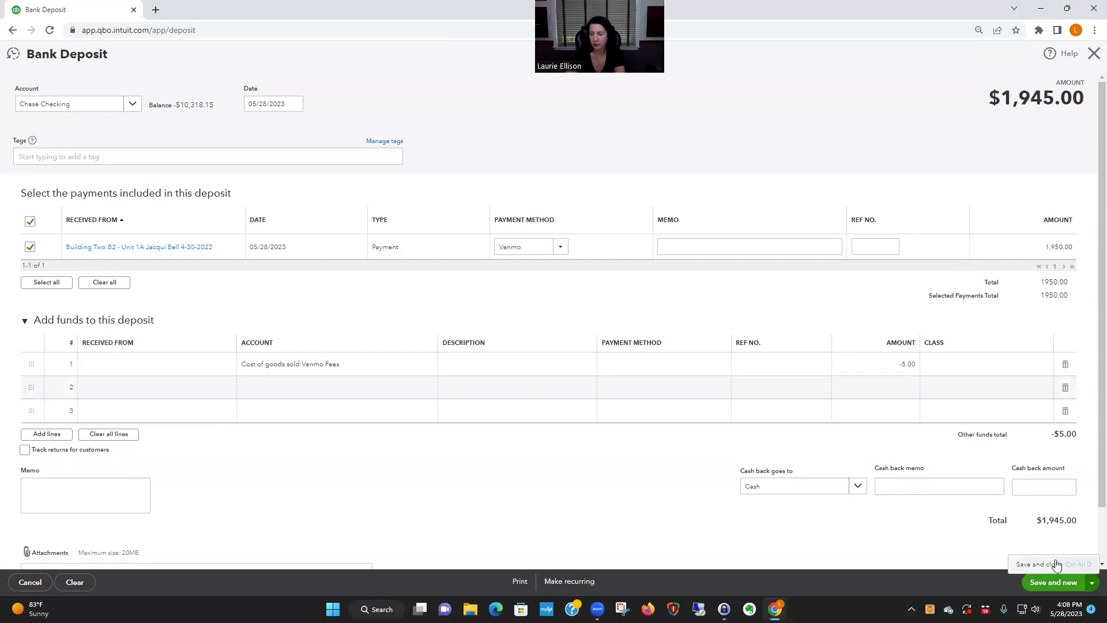
{"action": "left_click", "coordinate": [1035, 565]}
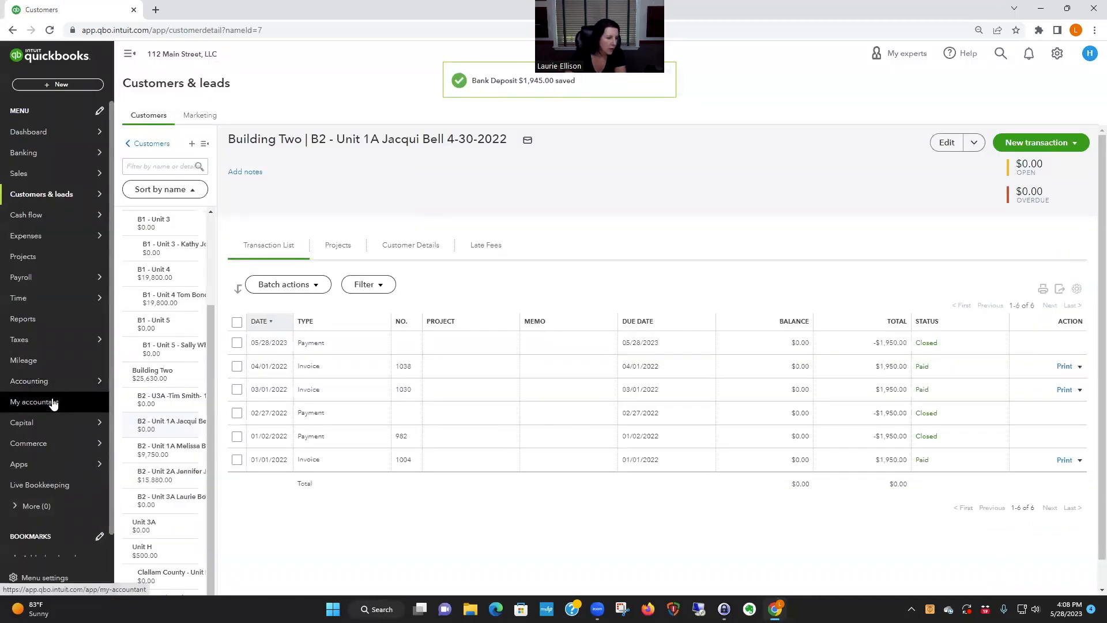
- Run the Profit and Loss report for 05/28/2023 only, switching the accounting method to Cash
{"action": "left_click", "coordinate": [77, 312]}
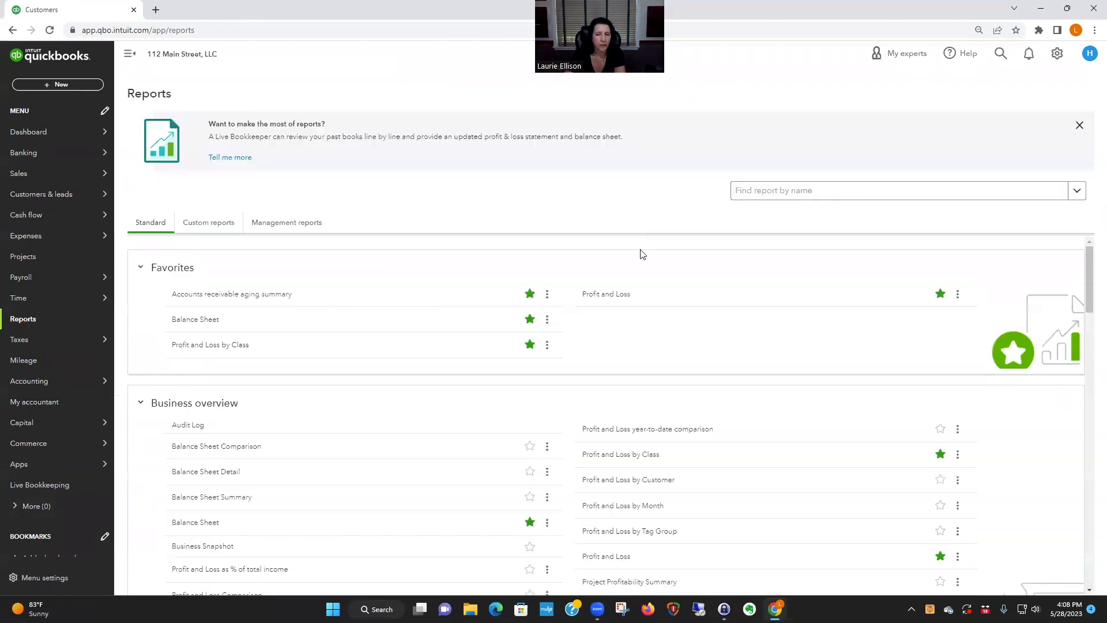
{"action": "left_click", "coordinate": [612, 294]}
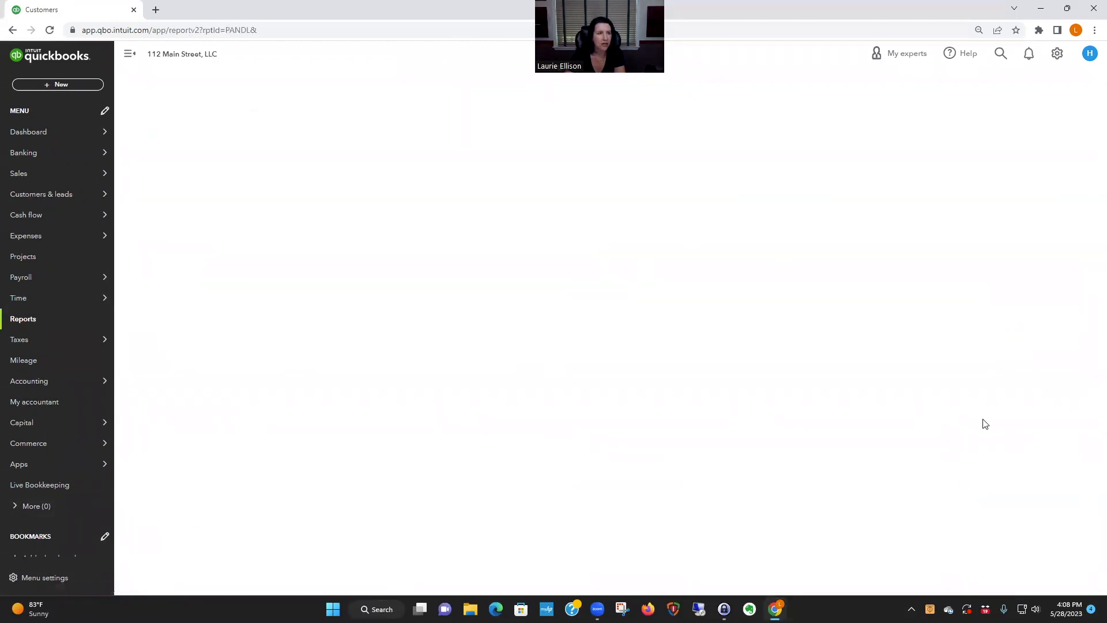
{"action": "scroll", "coordinate": [928, 450], "scroll_direction": "up", "scroll_amount": 2}
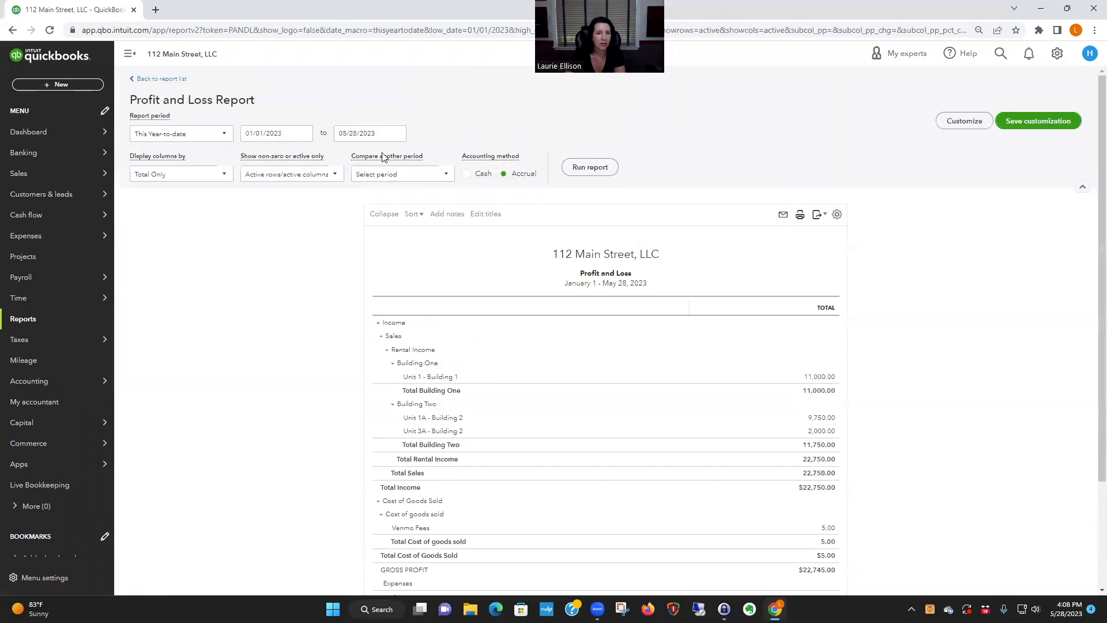
{"action": "left_click", "coordinate": [284, 131]}
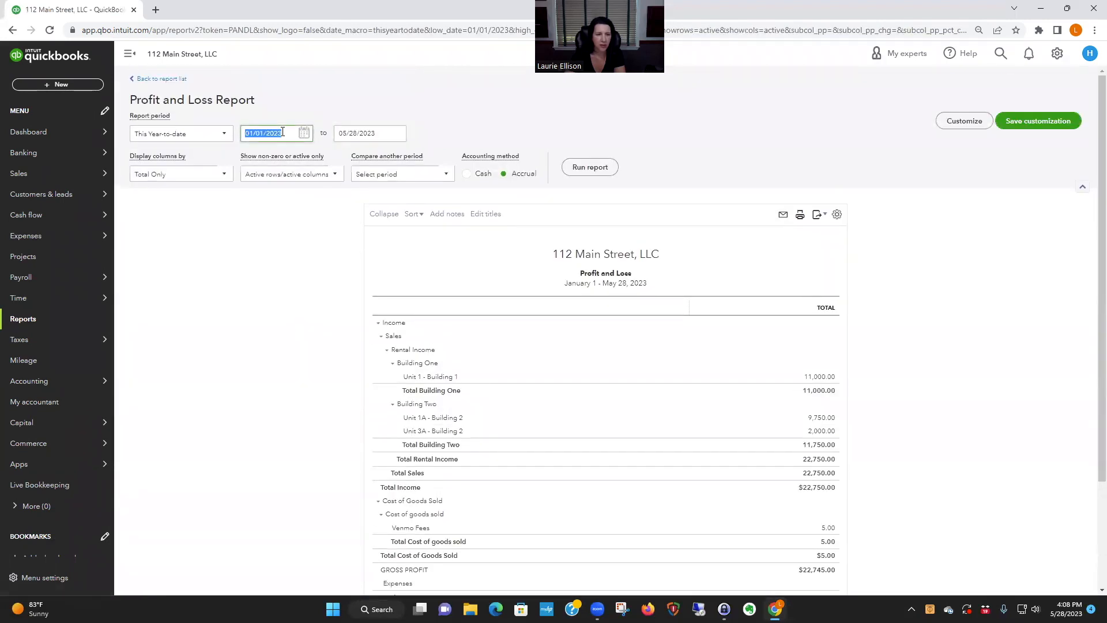
{"action": "type", "text": "5/28/202"}
{"action": "type", "text": "3"}
{"action": "left_click", "coordinate": [590, 166]}
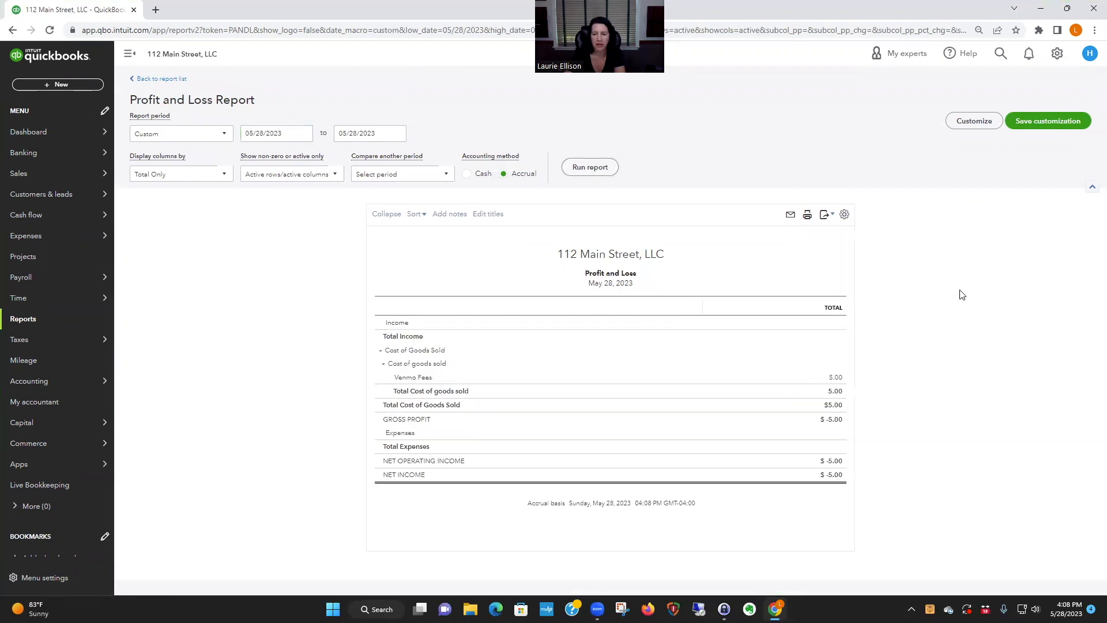
{"action": "left_click", "coordinate": [466, 173]}
{"action": "left_click", "coordinate": [583, 170]}
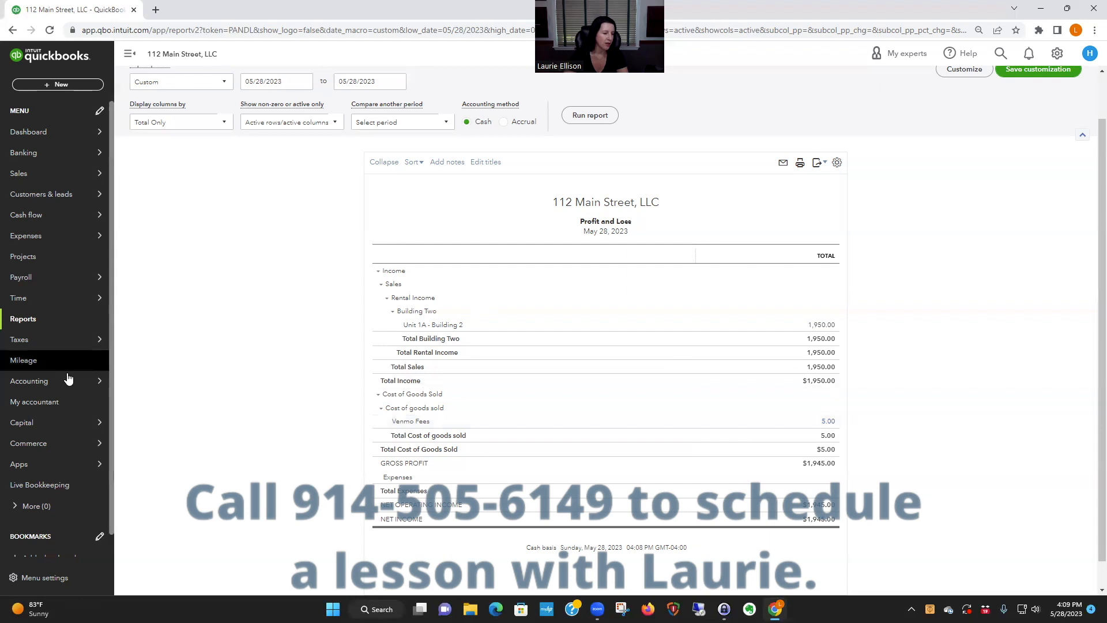
- Start receiving a payment from the Building Two Unit 1A customer with the $9,750.00 open balance
{"action": "mouse_move", "coordinate": [35, 175]}
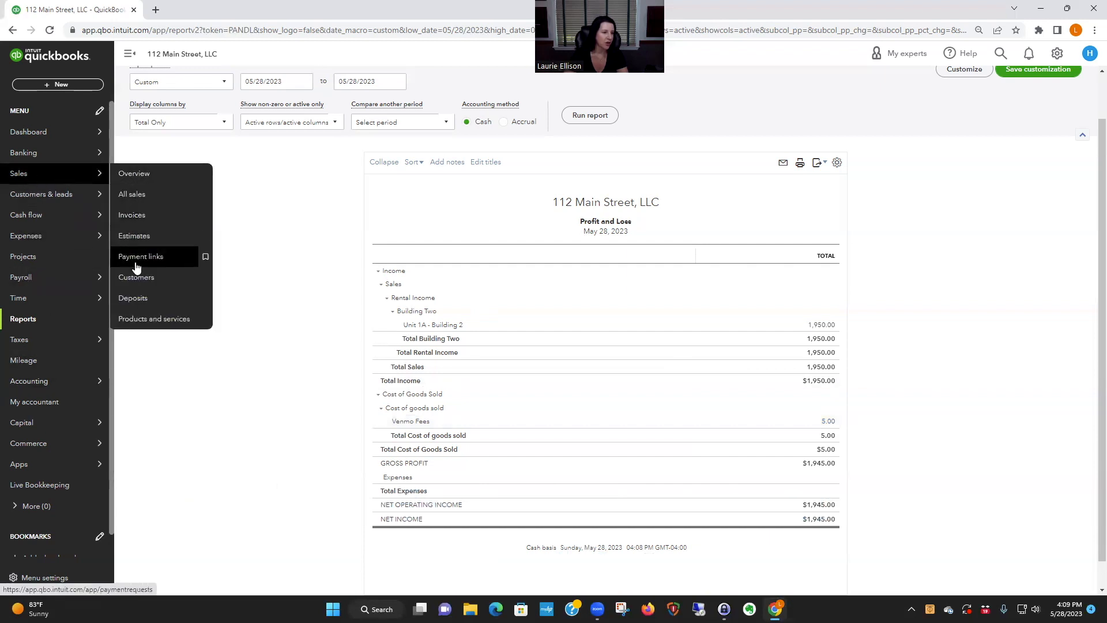
{"action": "left_click", "coordinate": [136, 277]}
{"action": "scroll", "coordinate": [781, 324], "scroll_direction": "down", "scroll_amount": 10}
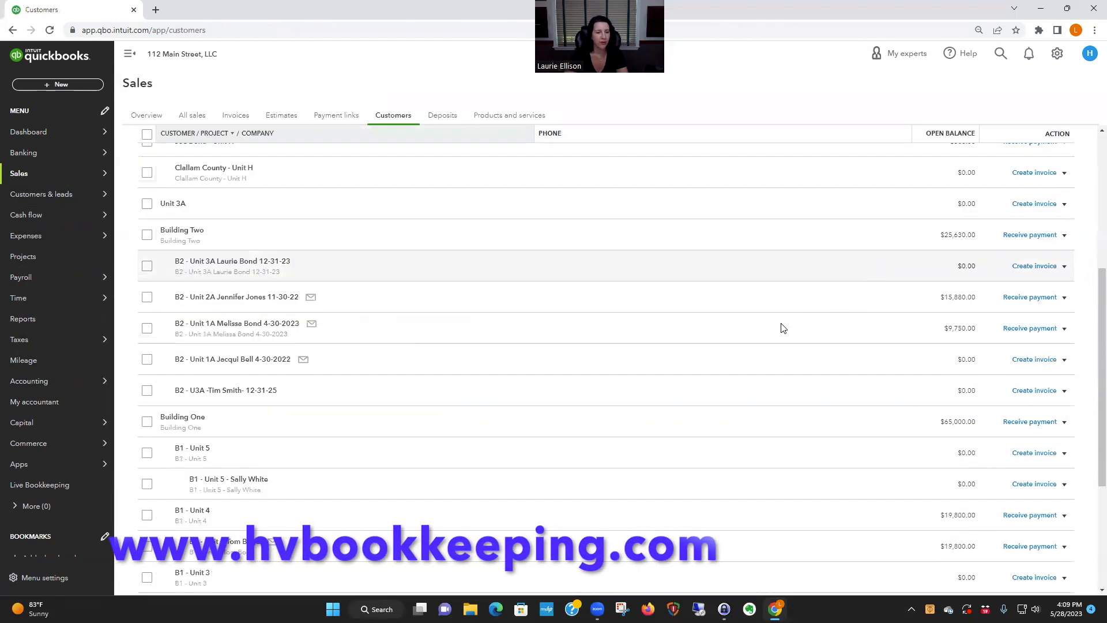
{"action": "left_click", "coordinate": [1023, 329]}
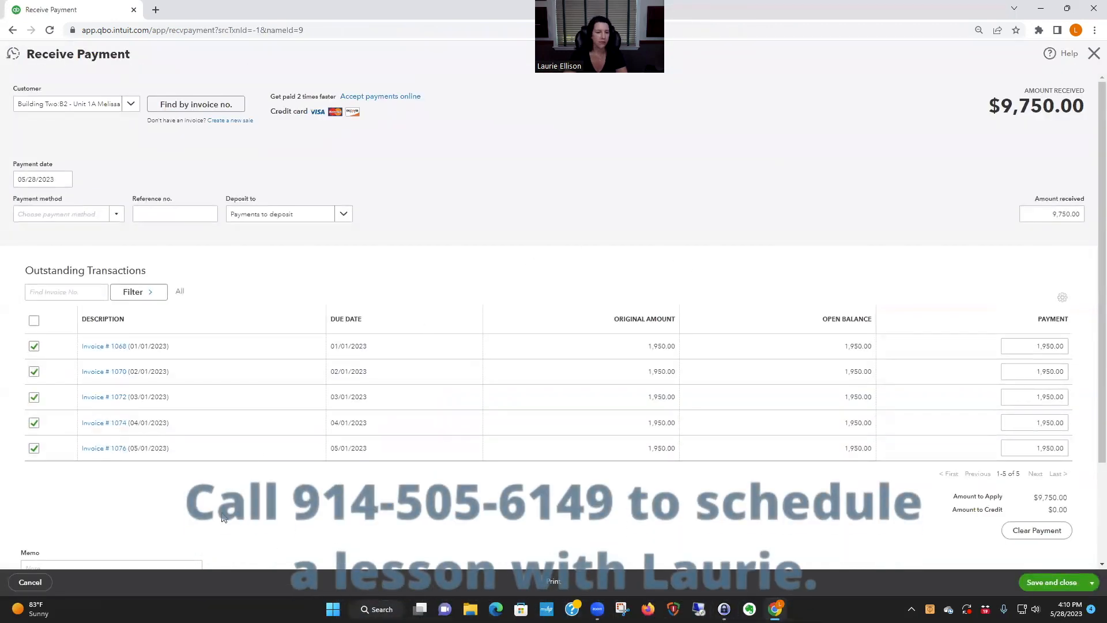
- Apply the payment only to the 01/01/2023 invoice by excluding the February to May invoices, then save and close it
{"action": "left_click", "coordinate": [34, 372]}
{"action": "left_click", "coordinate": [34, 396]}
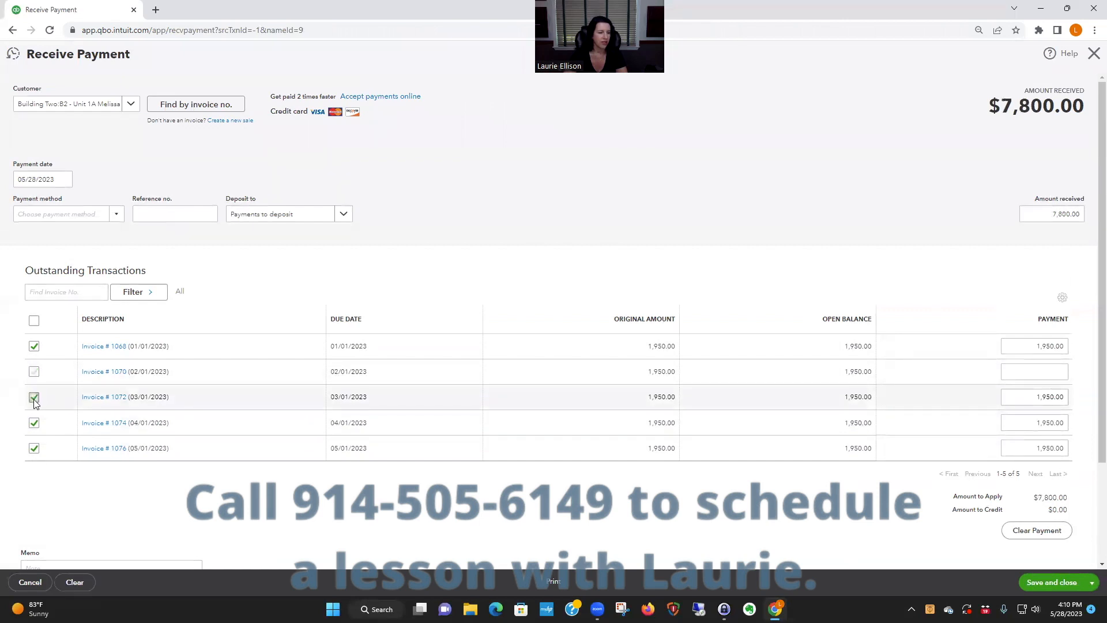
{"action": "left_click", "coordinate": [34, 422]}
{"action": "left_click", "coordinate": [34, 448]}
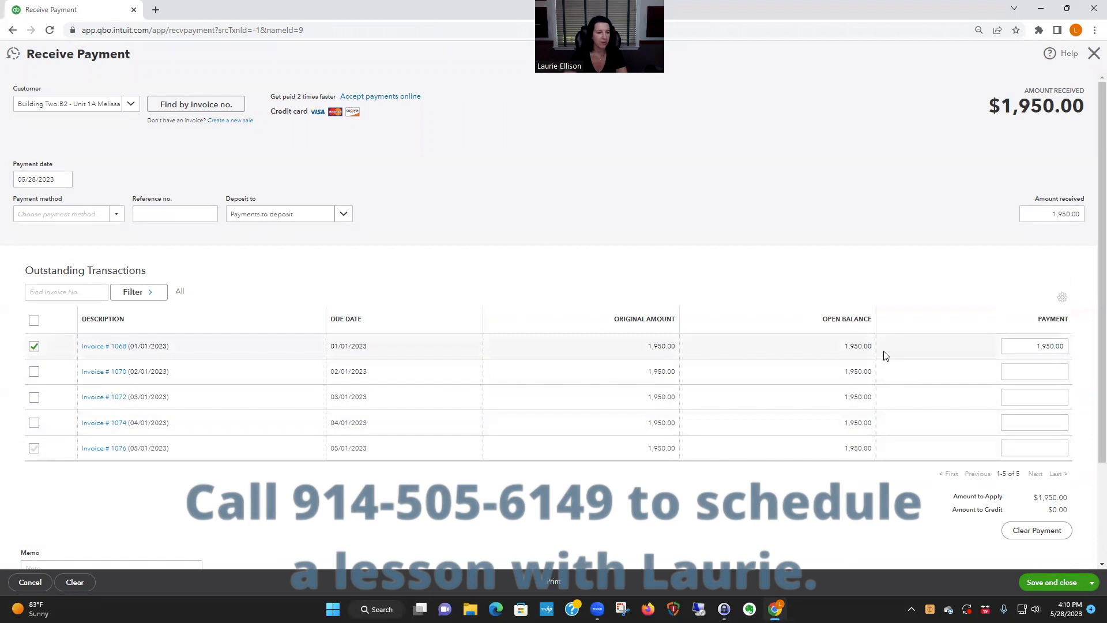
{"action": "left_click", "coordinate": [1063, 582]}
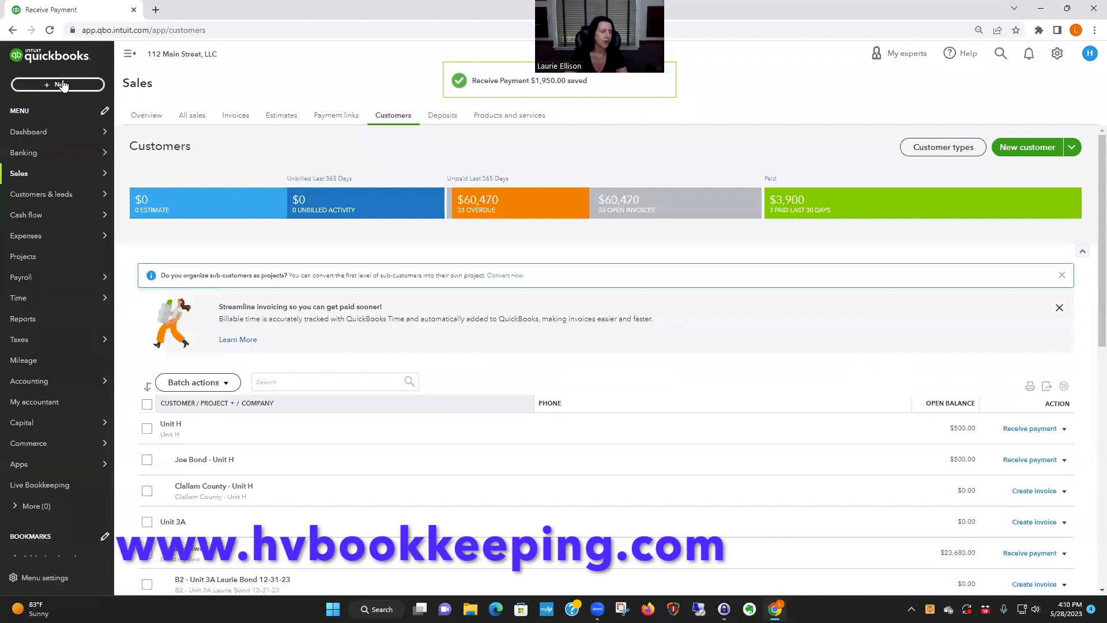
- Create a bank deposit and assign the Property Management Fee account to the first line of added funds
{"action": "left_click", "coordinate": [61, 84]}
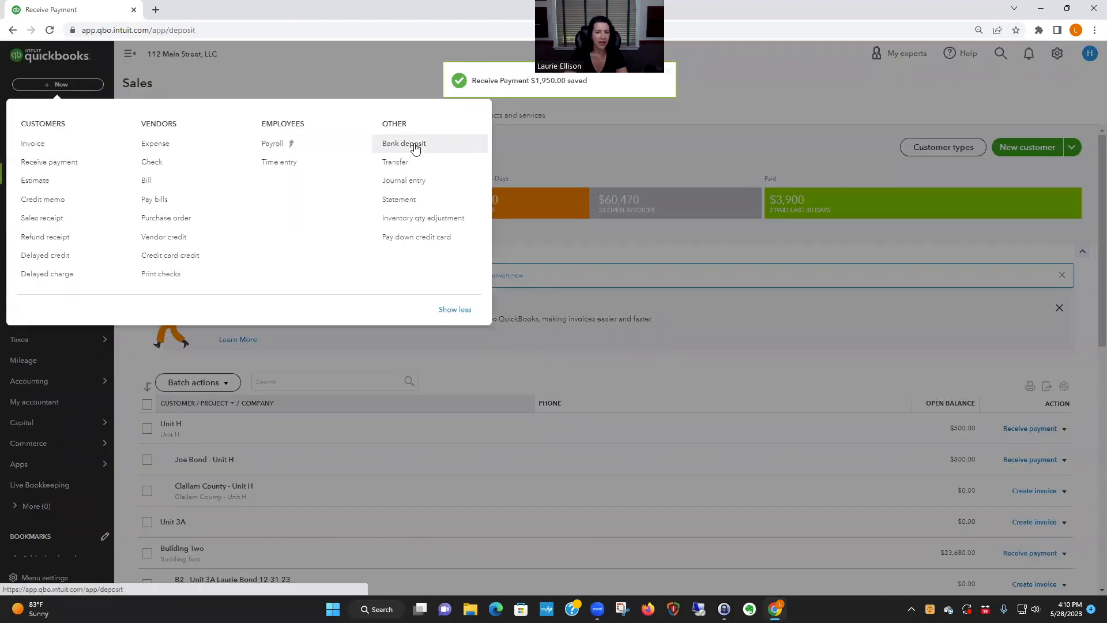
{"action": "left_click", "coordinate": [413, 144]}
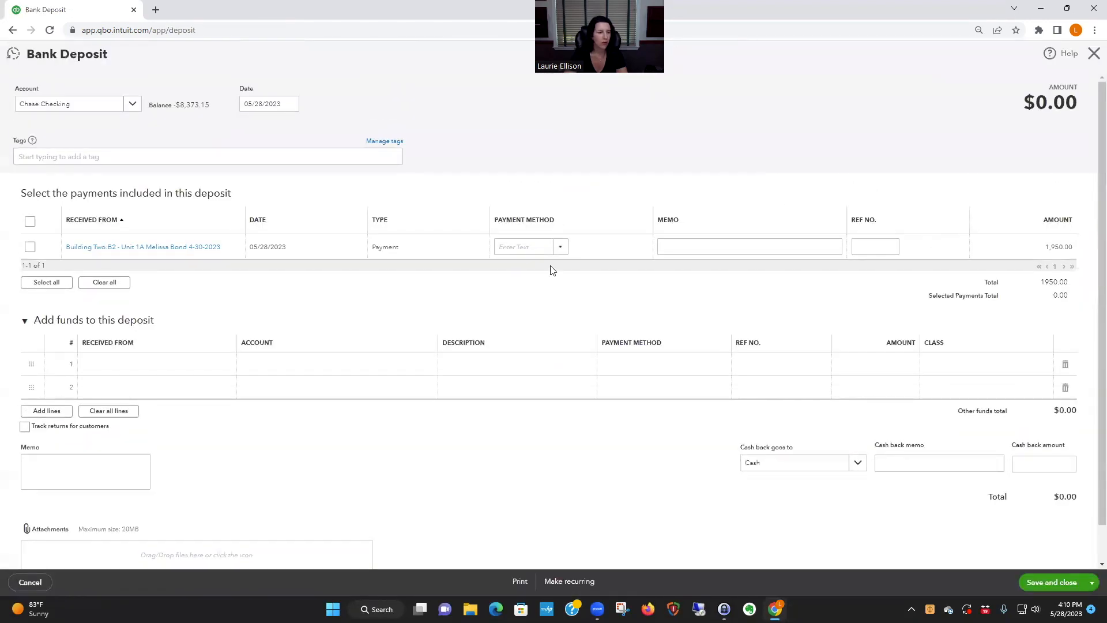
{"action": "left_click", "coordinate": [282, 370]}
{"action": "type", "text": "prope"}
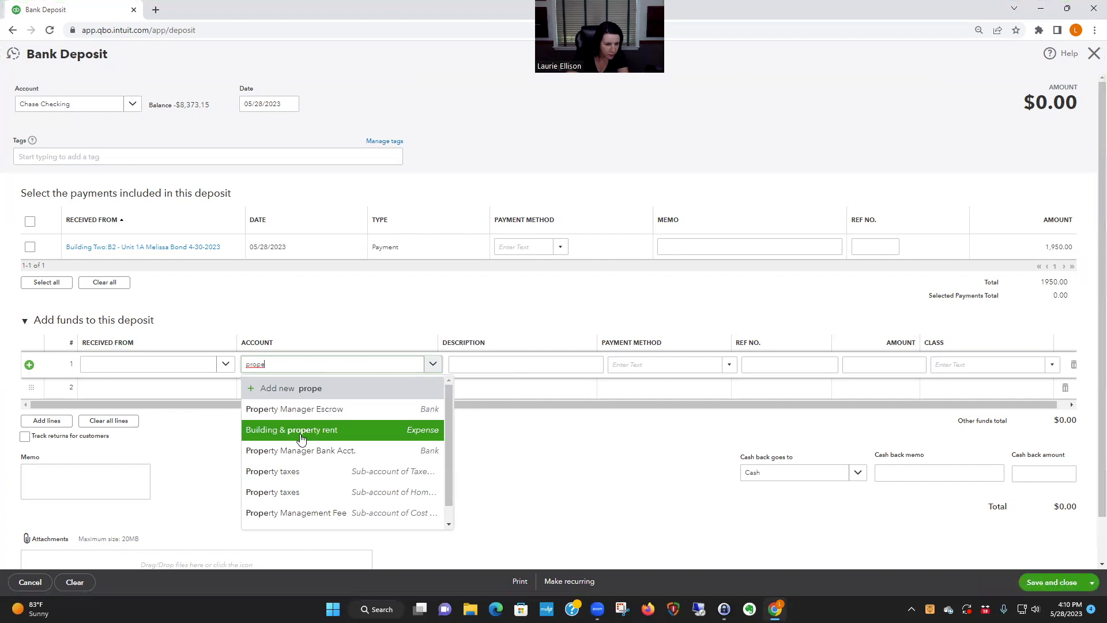
{"action": "left_click", "coordinate": [318, 514]}
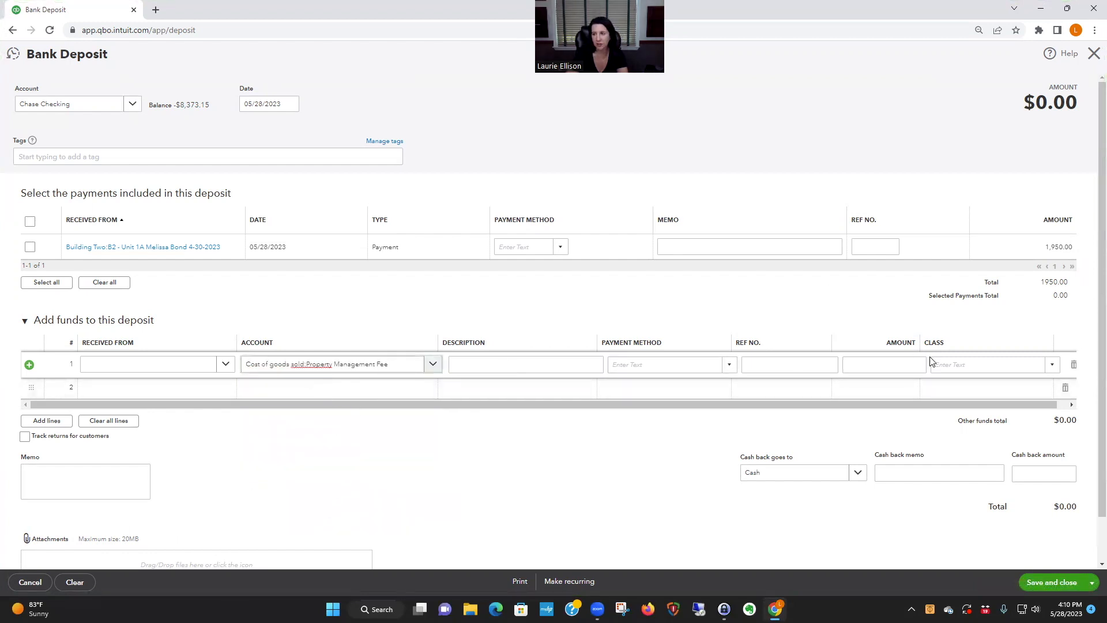
{"action": "left_click", "coordinate": [994, 361]}
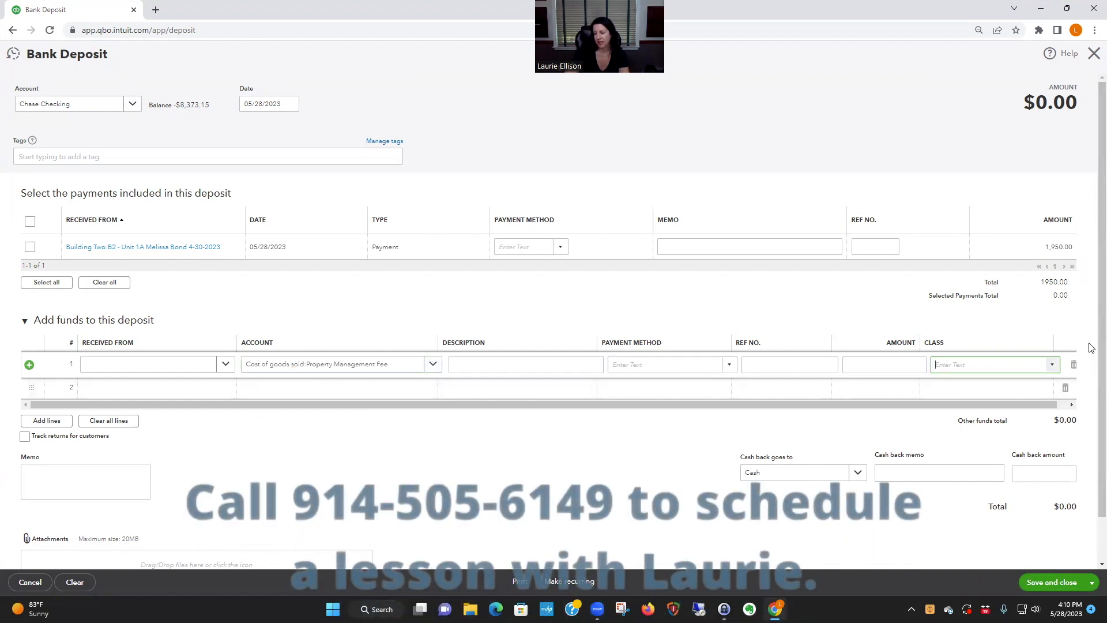
{"action": "type", "text": "-10"}
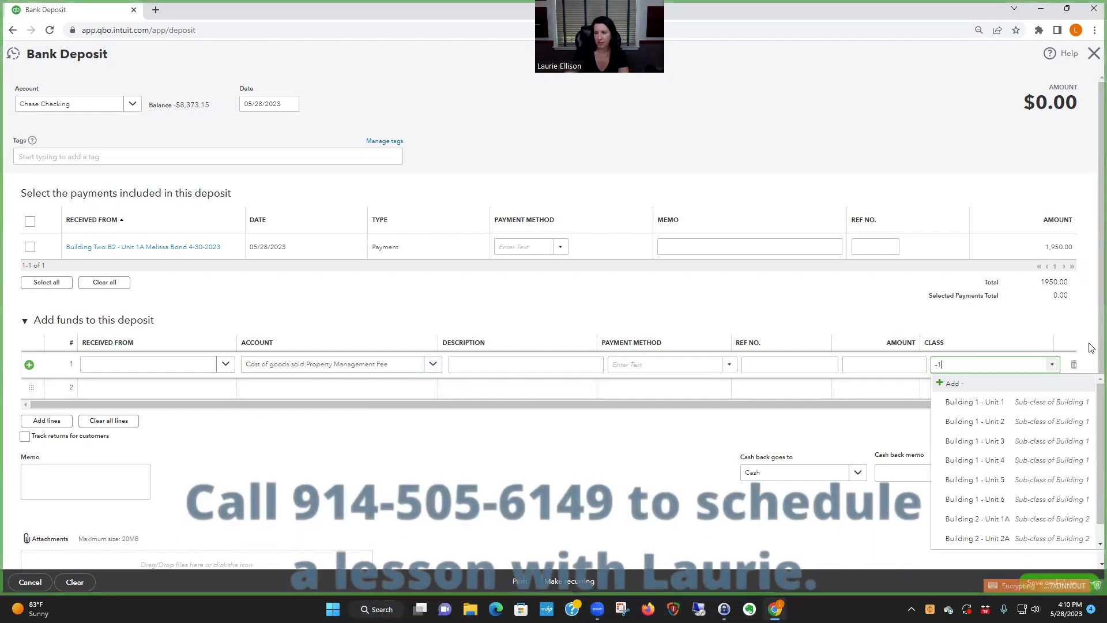
{"action": "key", "text": "BackSpace"}
{"action": "key", "text": "BackSpace"}
{"action": "key", "text": "BackSpace"}
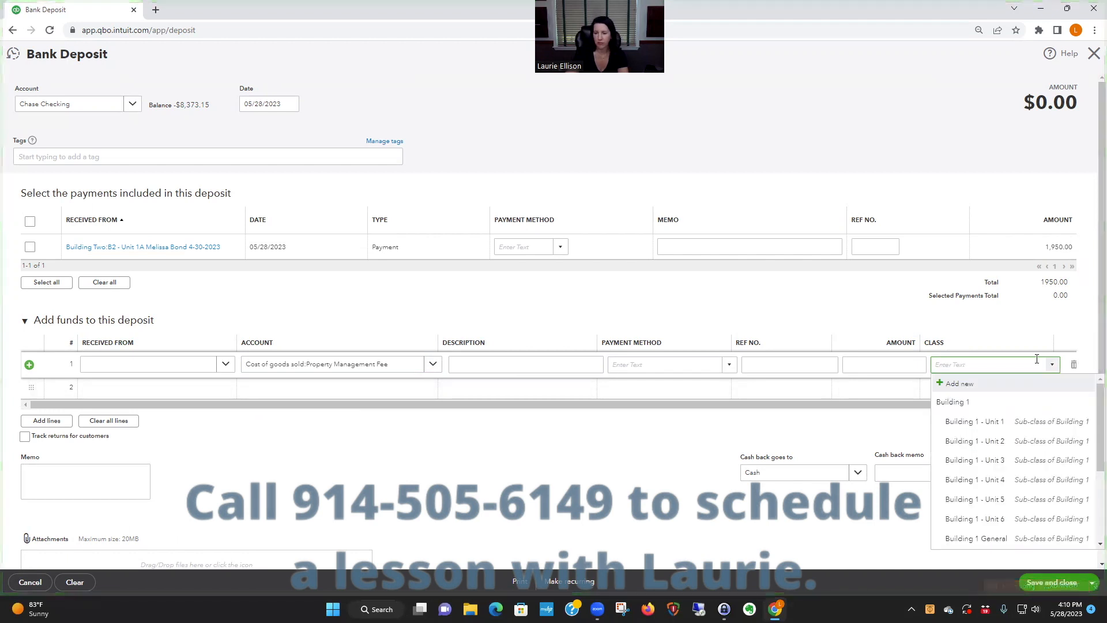
- Enter -100 as the amount of the Property Management Fee line
{"action": "left_click", "coordinate": [881, 364]}
{"action": "type", "text": "-1"}
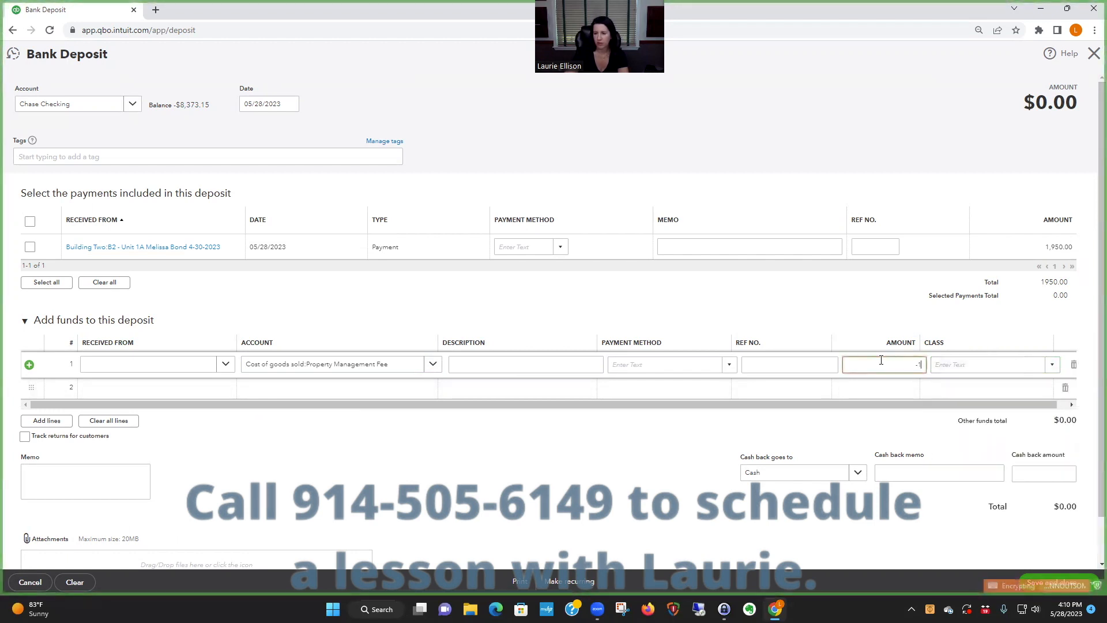
{"action": "type", "text": "00"}
{"action": "left_click", "coordinate": [541, 365]}
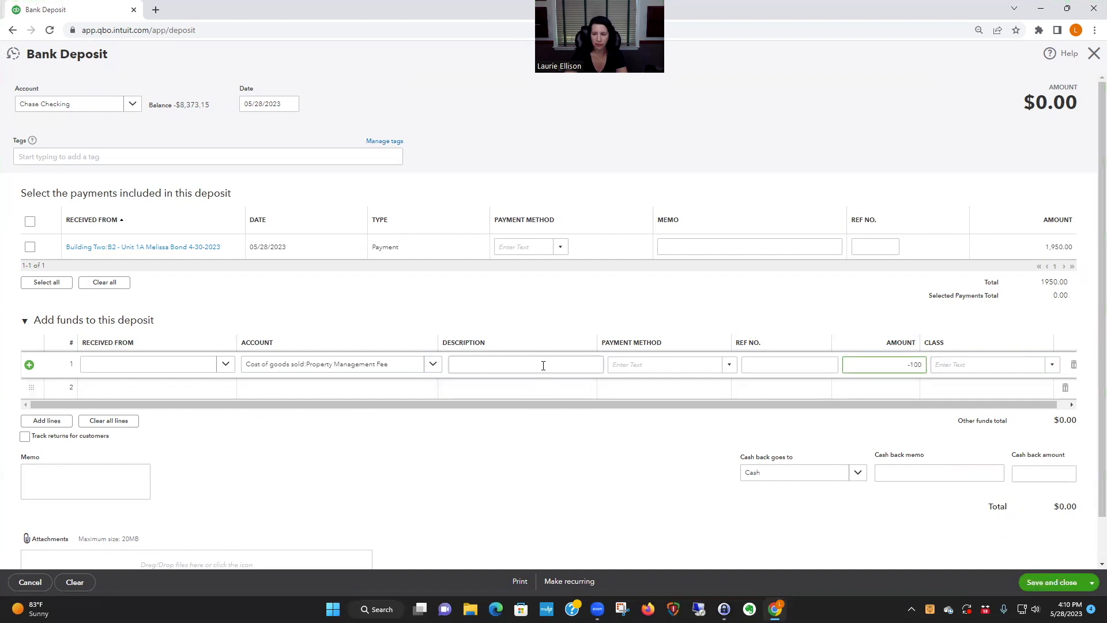
{"action": "left_click", "coordinate": [487, 389]}
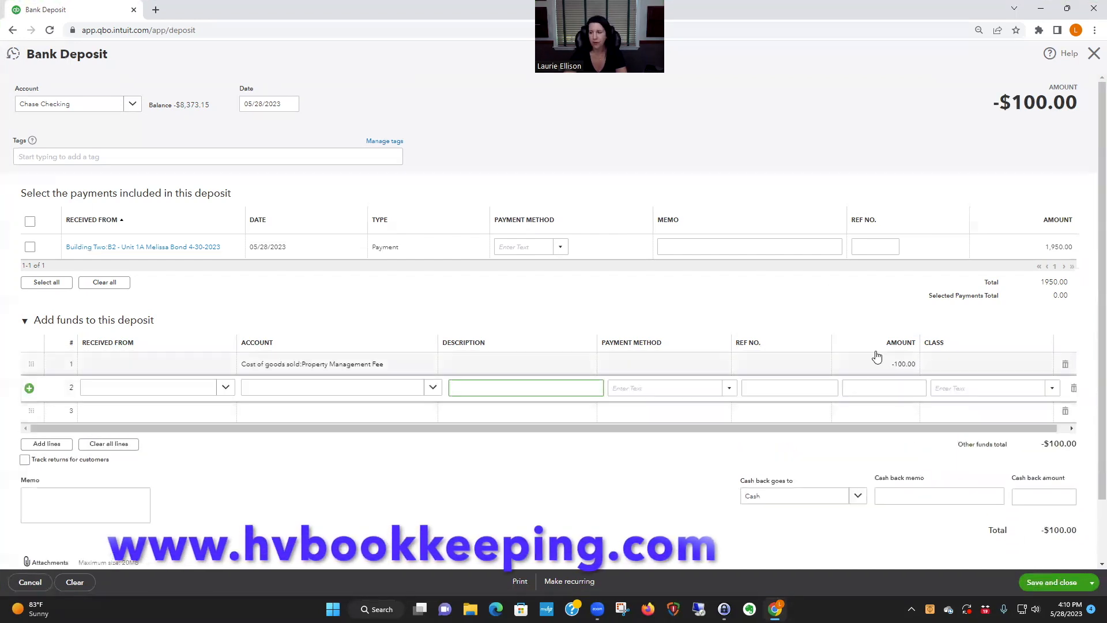
- Include the 1,950.00 Unit 1A customer payment in the deposit and check the deposit total
{"action": "scroll", "coordinate": [934, 332], "scroll_direction": "down", "scroll_amount": 1}
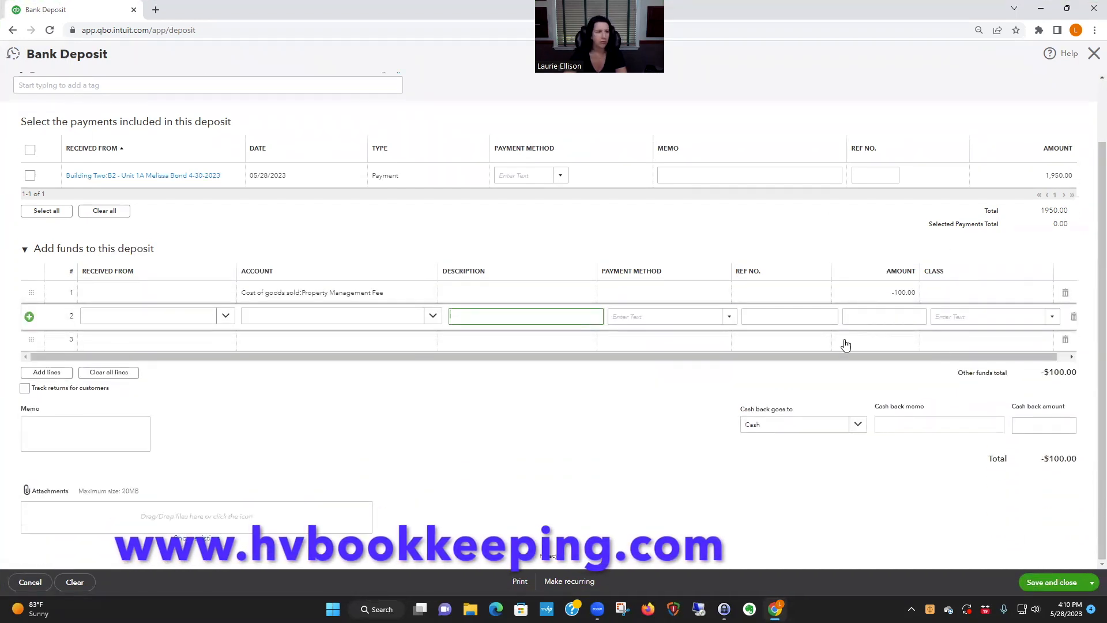
{"action": "left_click", "coordinate": [33, 177]}
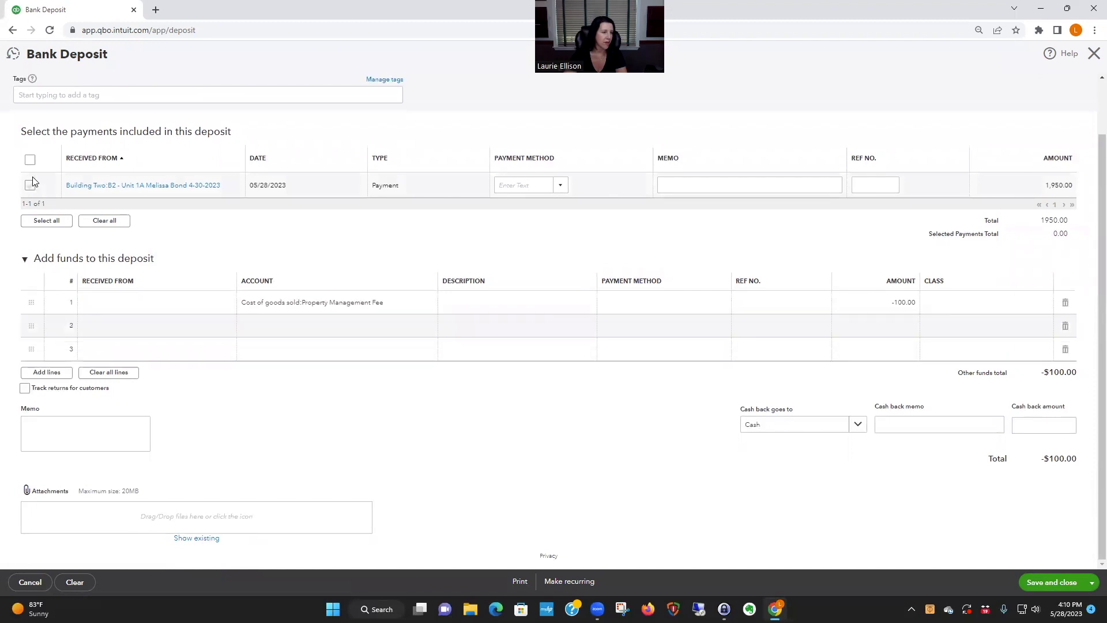
{"action": "left_click", "coordinate": [30, 184]}
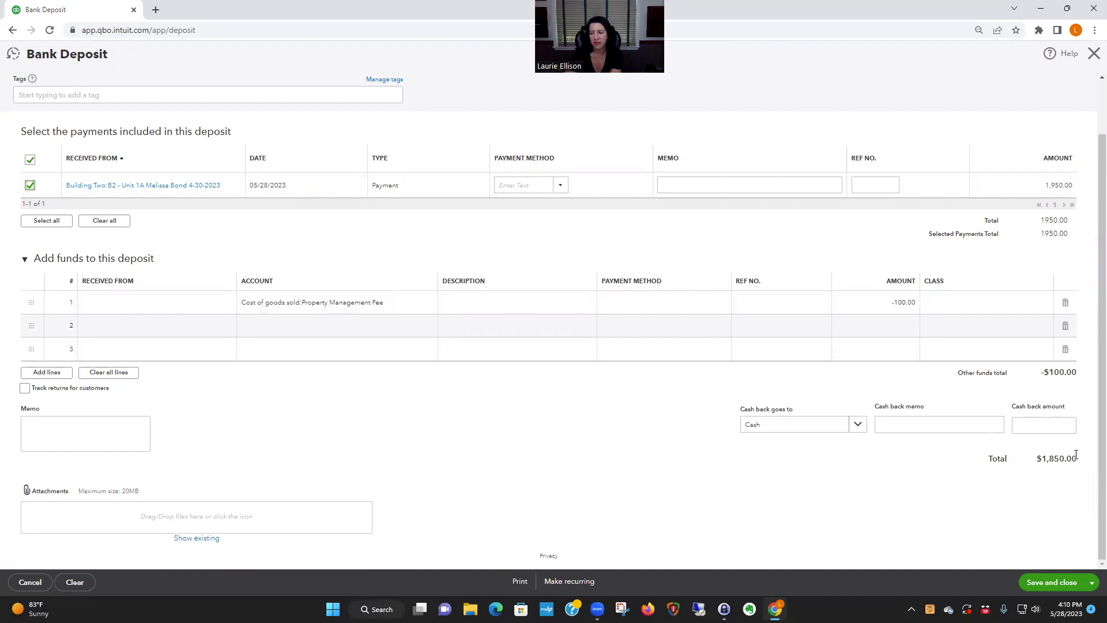
{"action": "left_click_drag", "start_coordinate": [1036, 459], "coordinate": [1081, 463]}
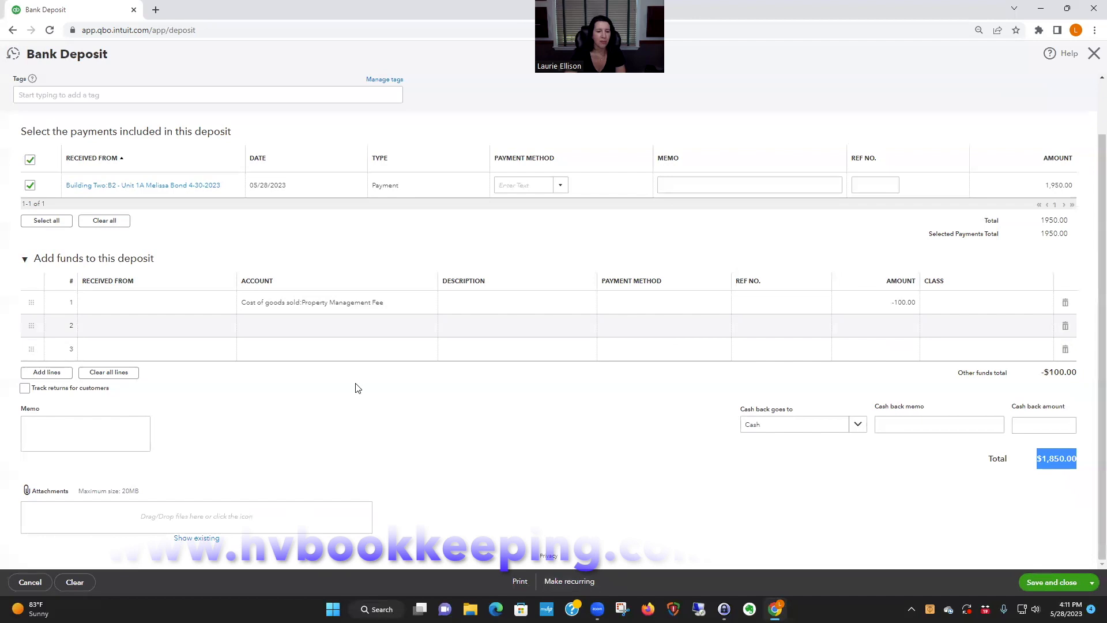
- Add a second funds line for the Repairs & maintenance expense account with an amount of -600
{"action": "left_click", "coordinate": [359, 329]}
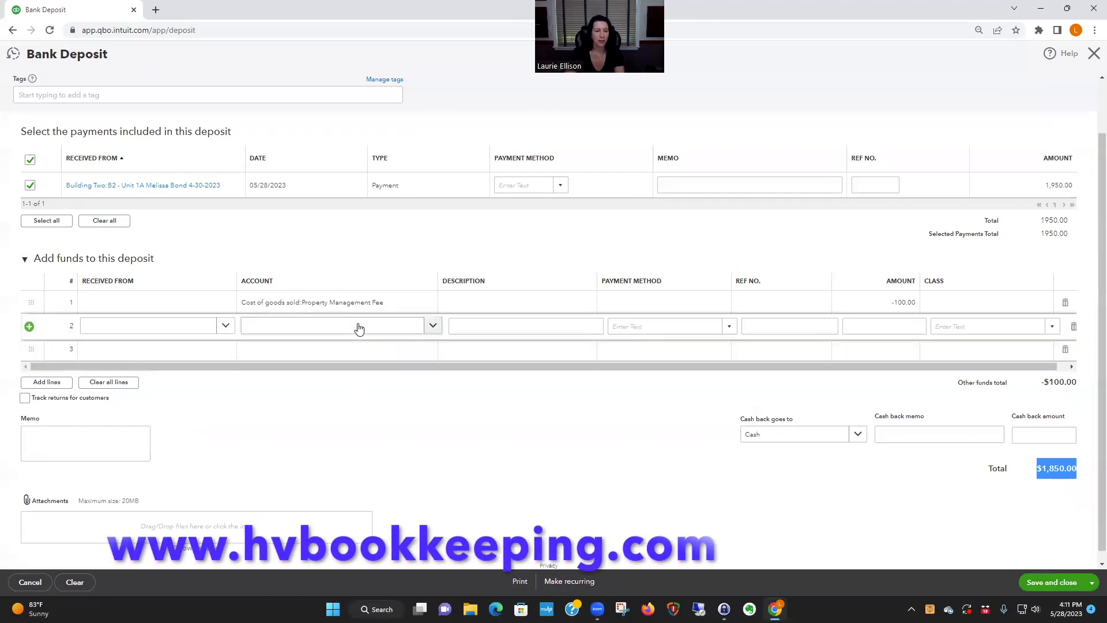
{"action": "left_click", "coordinate": [358, 328]}
{"action": "type", "text": "repai"}
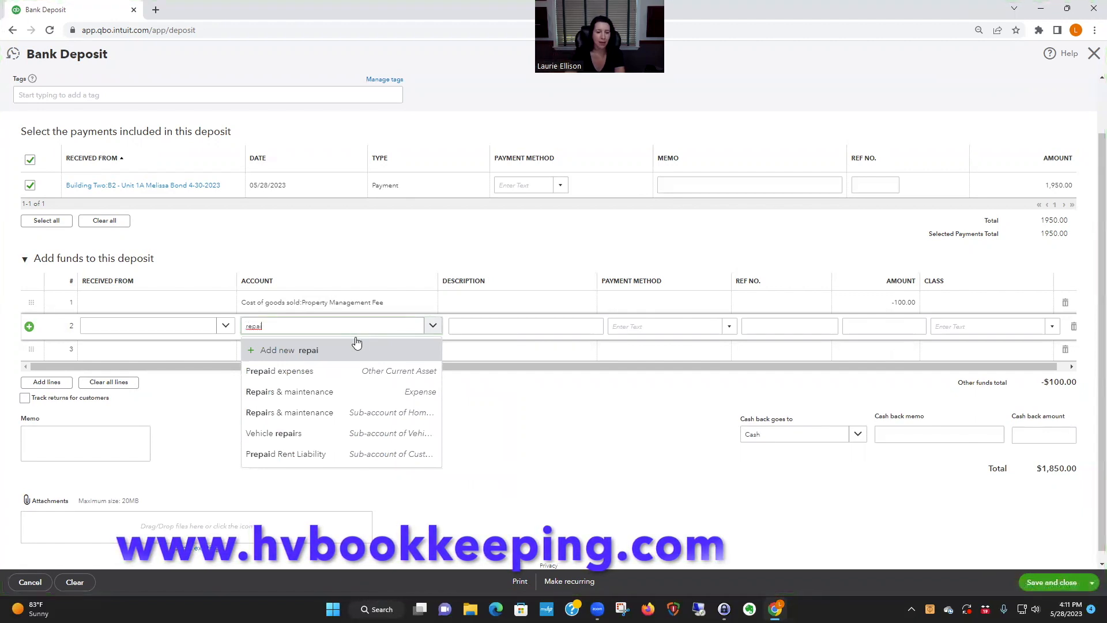
{"action": "left_click", "coordinate": [346, 391]}
{"action": "left_click", "coordinate": [898, 326]}
{"action": "type", "text": "-600"}
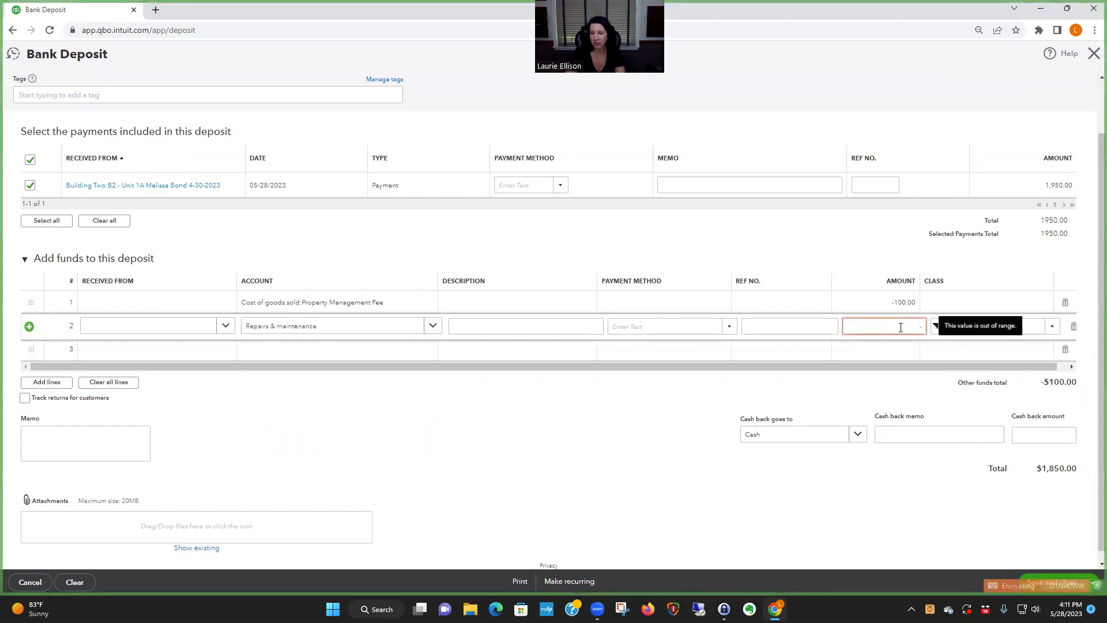
- Describe the Repairs & maintenance line as "Plumber paid by property manager.", then save and close the deposit
{"action": "left_click", "coordinate": [498, 323]}
{"action": "type", "text": "Paid pl"}
{"action": "key", "text": "BackSpace"}
{"action": "key", "text": "BackSpace"}
{"action": "key", "text": "BackSpace"}
{"action": "key", "text": "BackSpace"}
{"action": "type", "text": "lumber"}
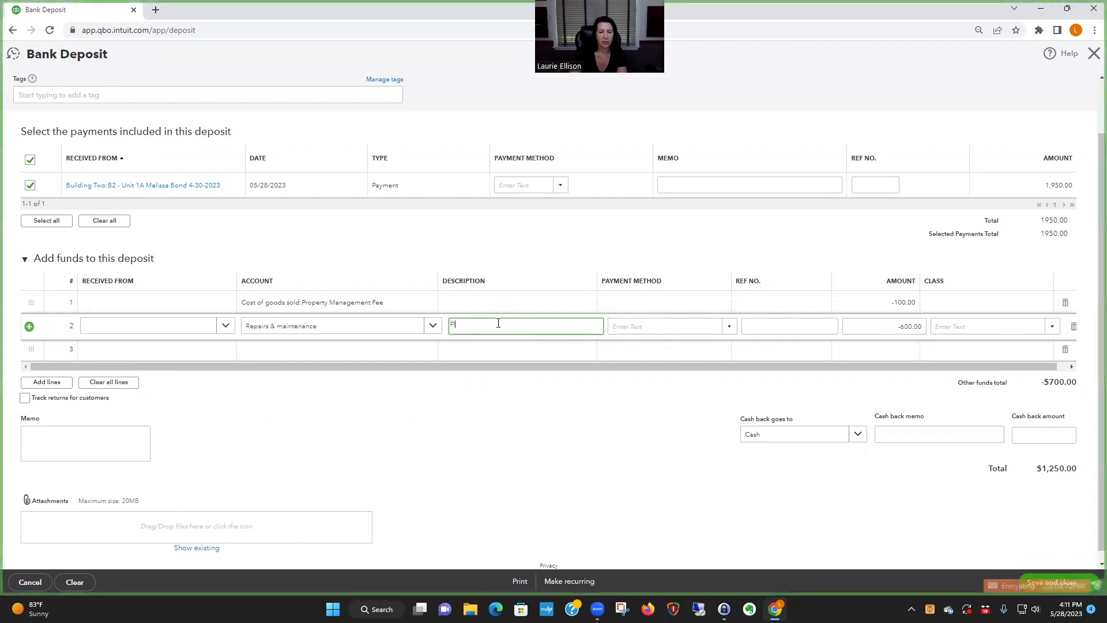
{"action": "type", "text": " paid b"}
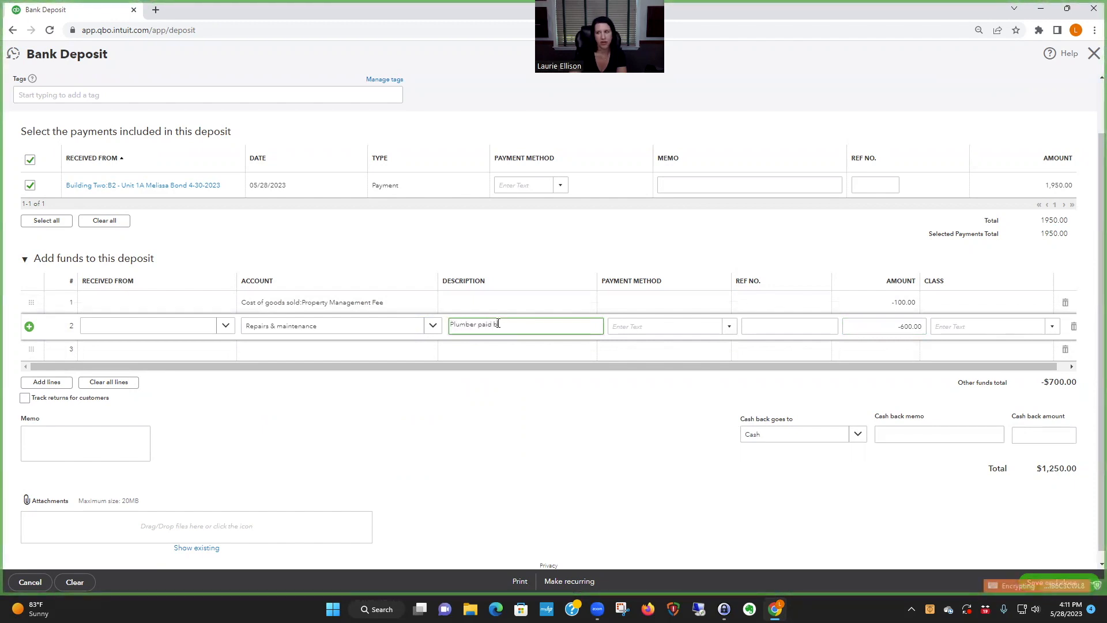
{"action": "type", "text": "y property manager."}
{"action": "key", "text": "Return"}
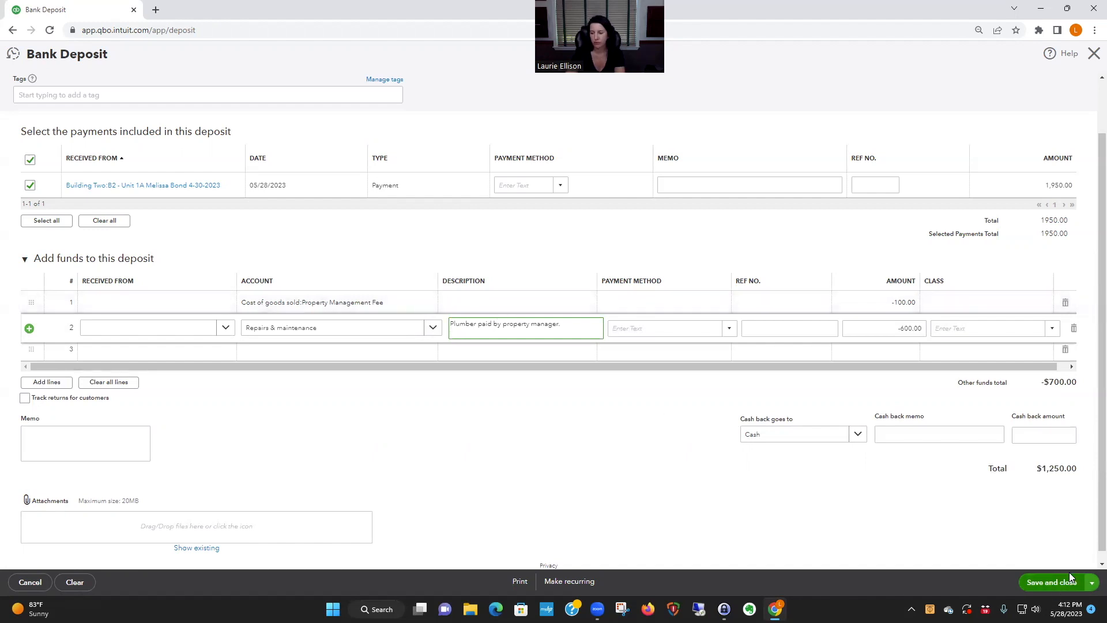
{"action": "left_click", "coordinate": [1052, 581]}
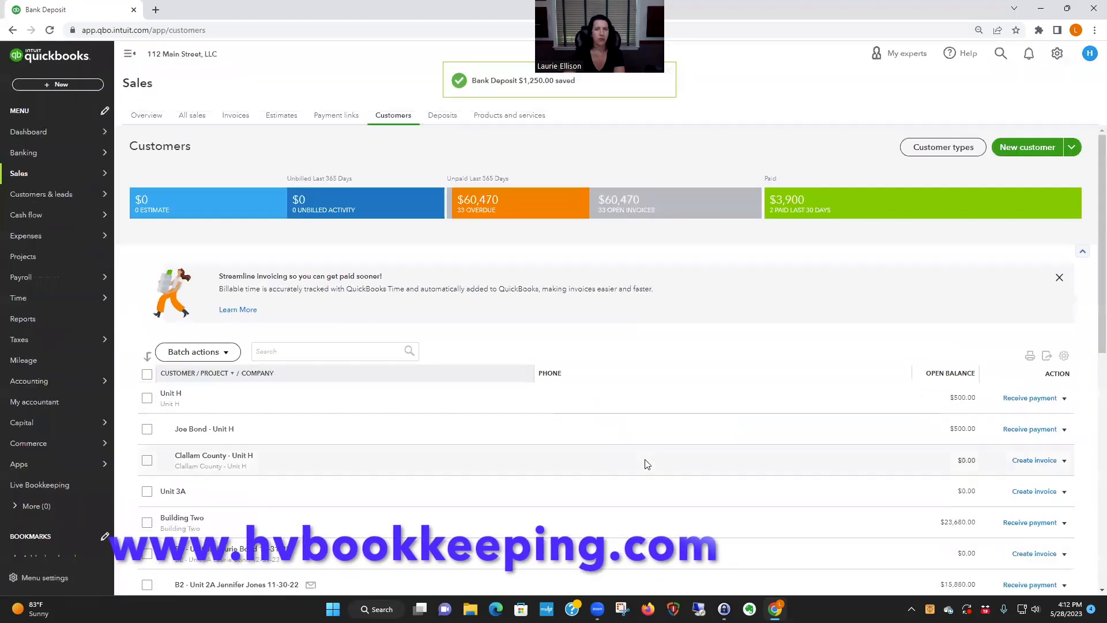